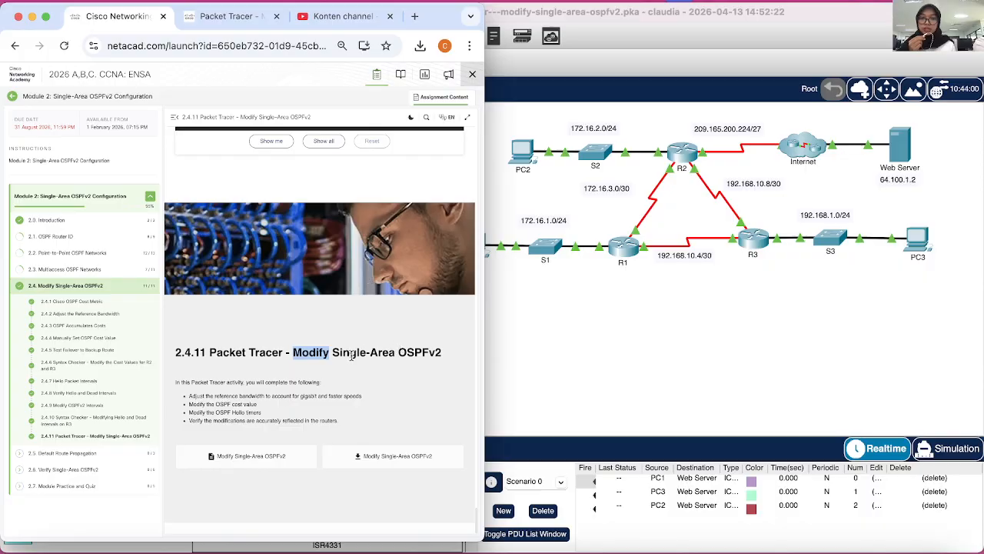
Switch to Cisco Packet Tracer and review the activity's addressing table, objectives, scenario and first instructions
left_click(352, 354)
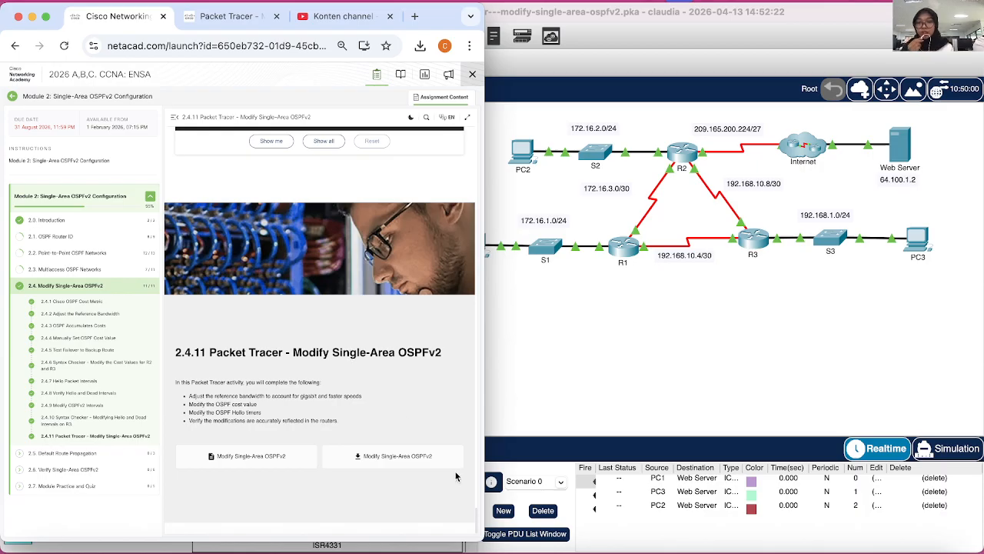
left_click_drag(166, 354, 420, 354)
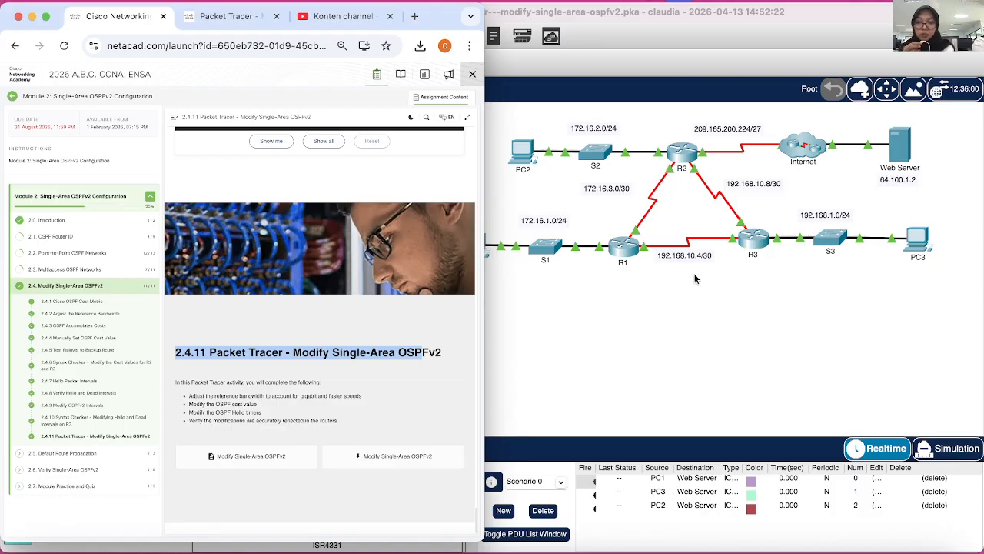
left_click(613, 360)
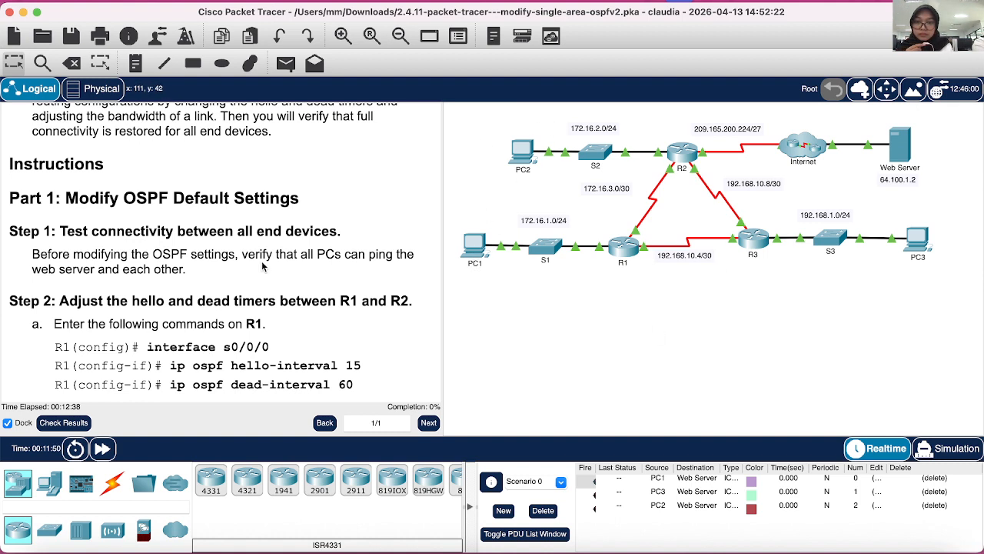
scroll(261, 266, "up", 1)
scroll(261, 266, "down", 3)
scroll(262, 266, "up", 5)
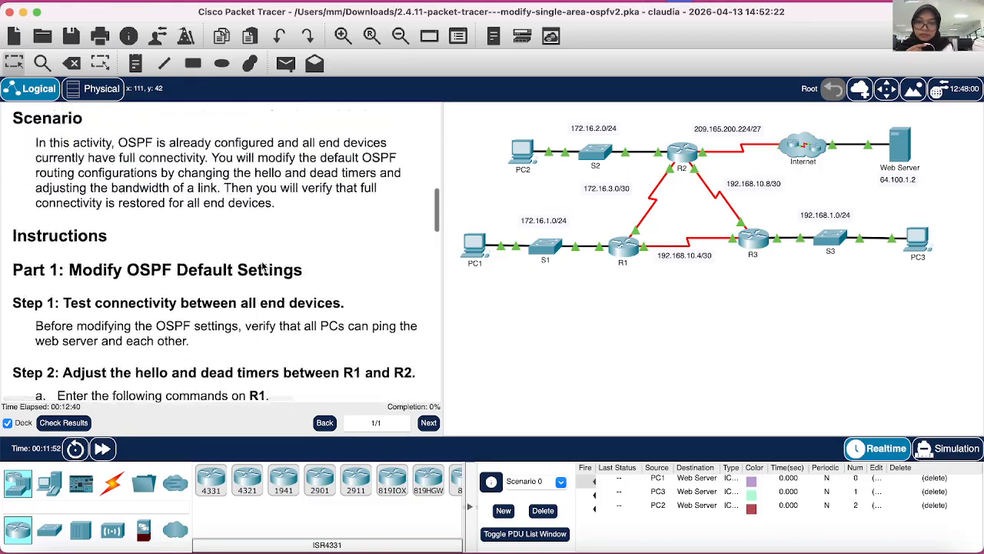
scroll(262, 266, "up", 10)
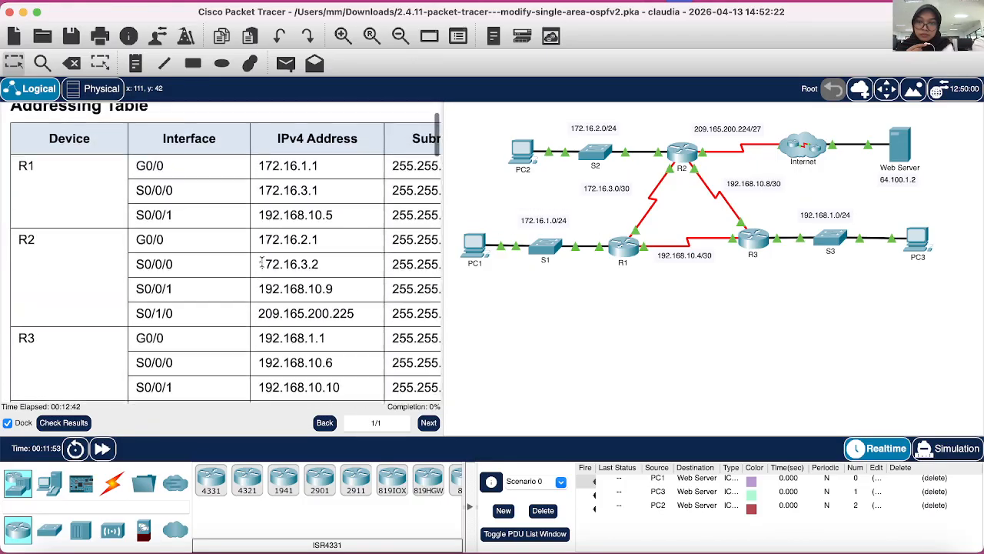
scroll(262, 264, "down", 8)
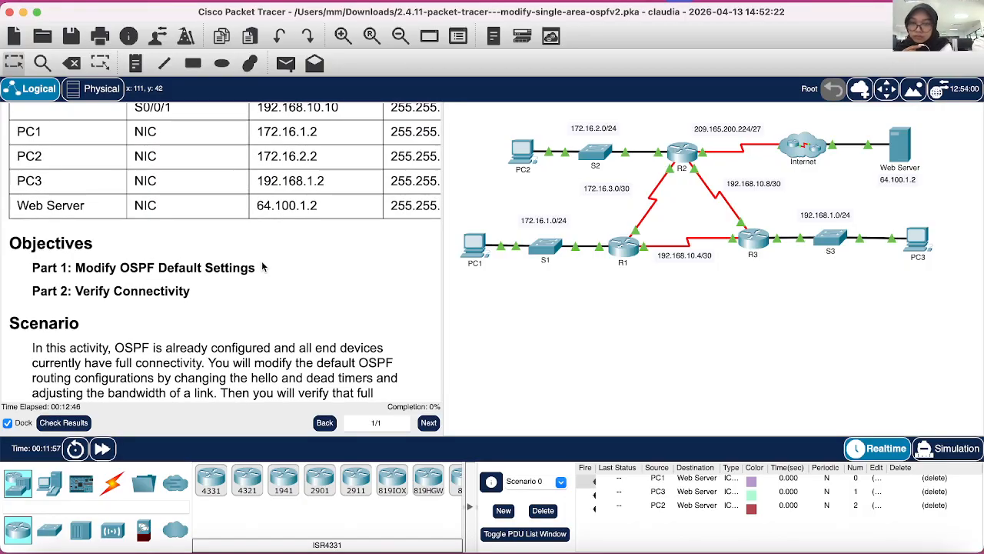
scroll(296, 184, "down", 2)
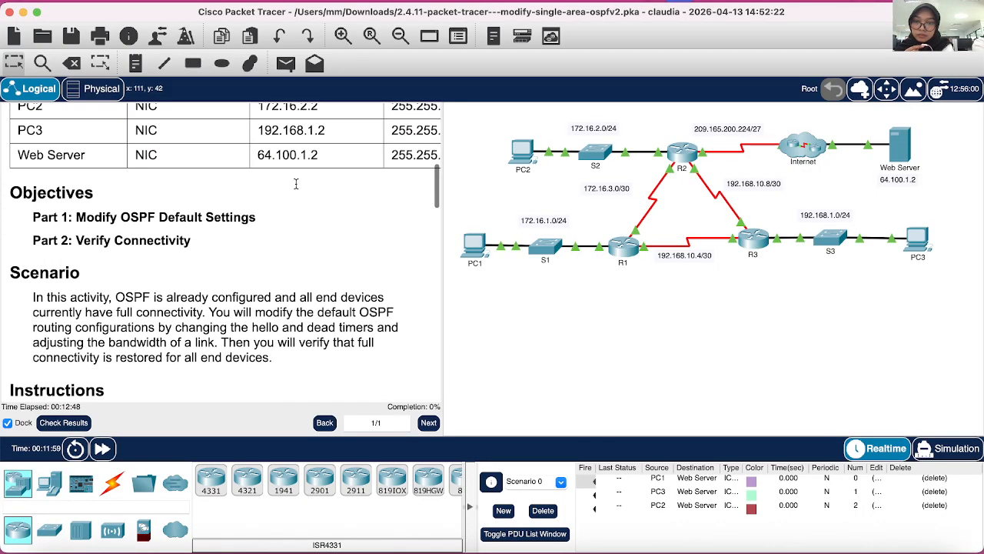
scroll(295, 184, "up", 1)
scroll(298, 183, "up", 1)
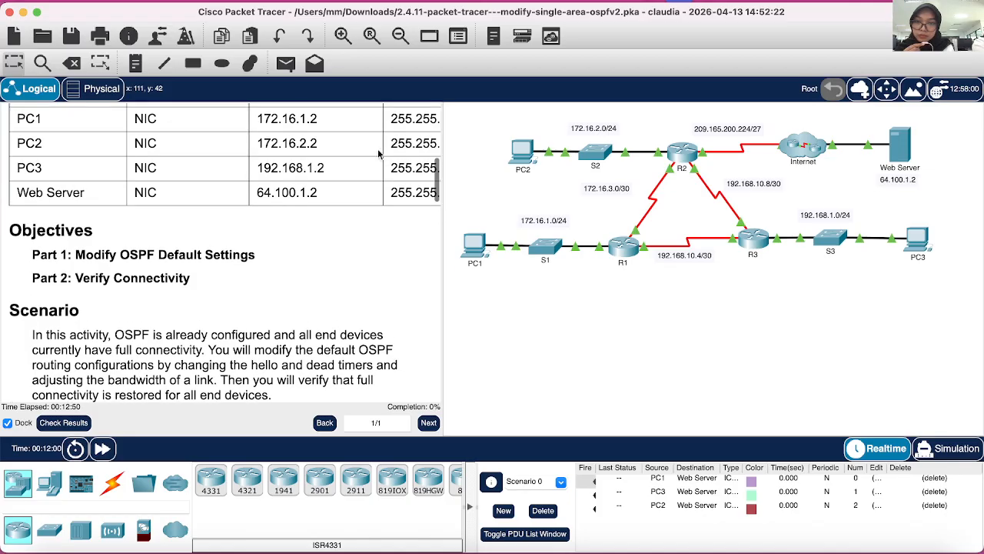
Ping the web server at 64.100.1.2 from PC1's command prompt, and close the PC1 window
left_click(474, 250)
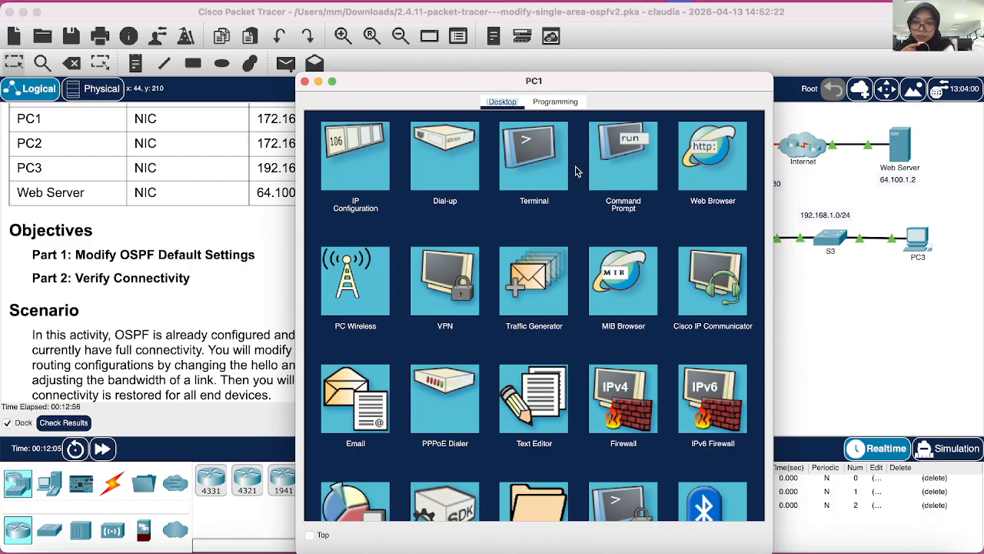
left_click(606, 163)
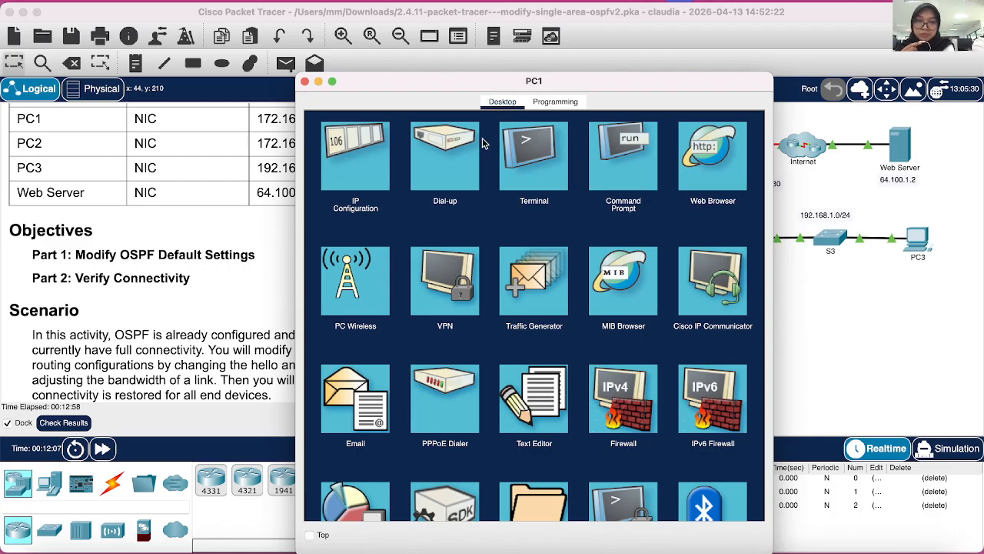
type("pi")
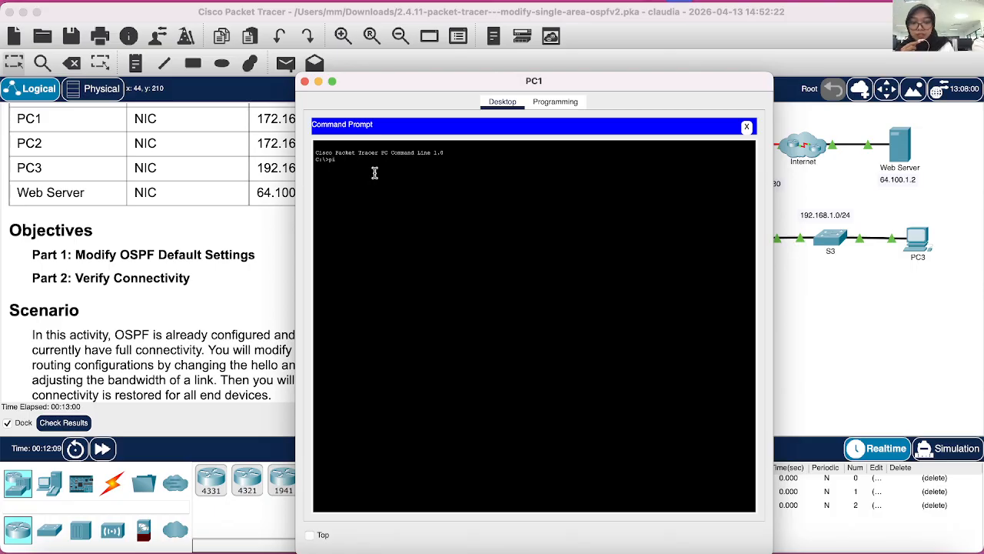
type("ng")
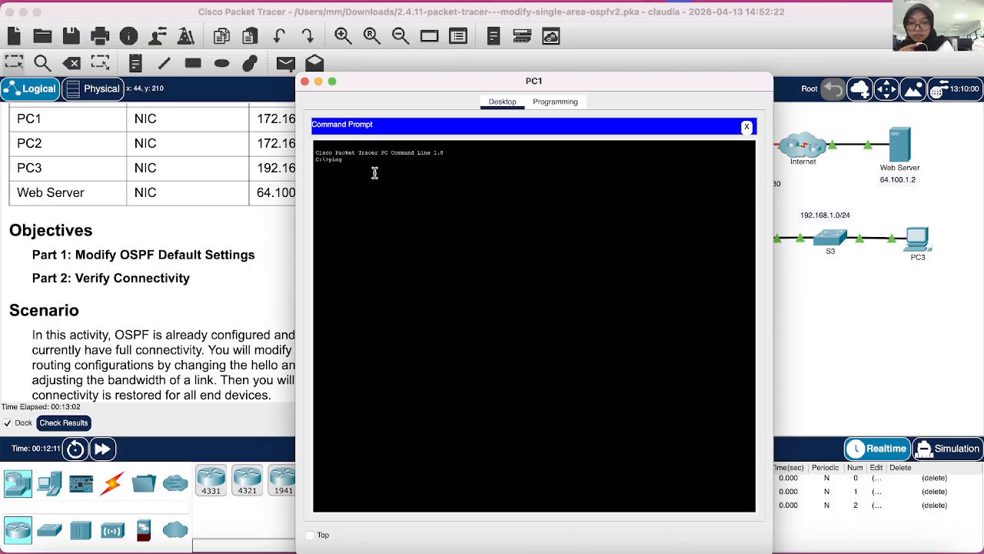
type(" 64.")
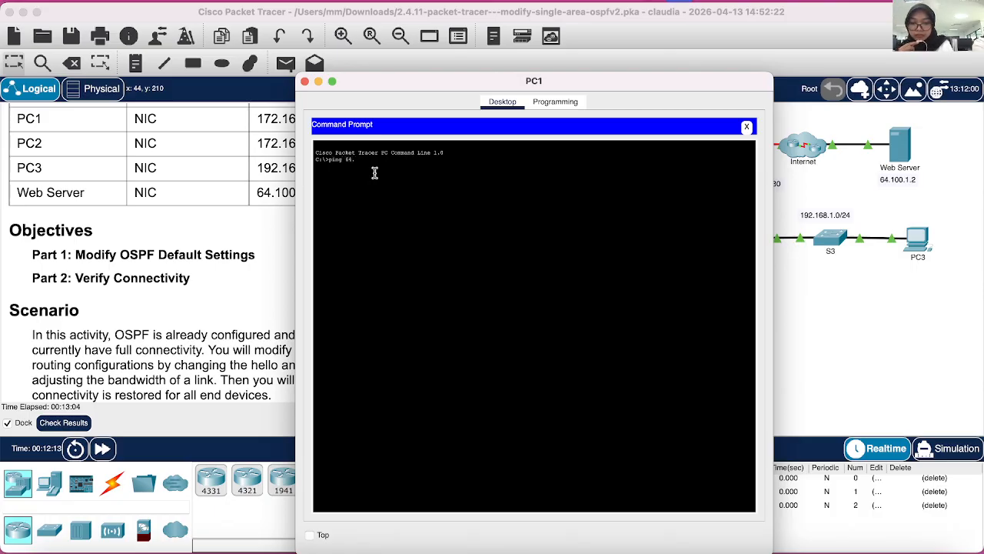
type("100.")
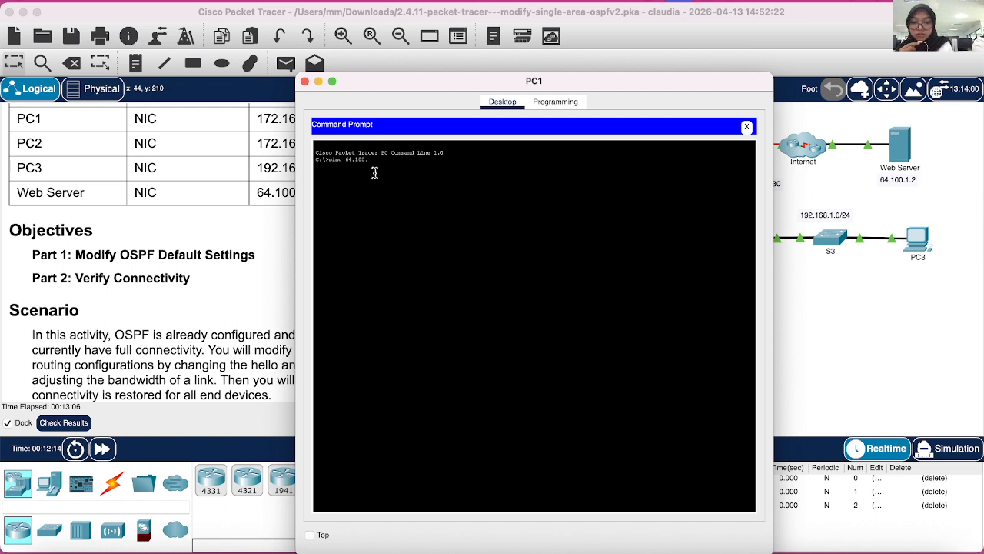
type("1.2")
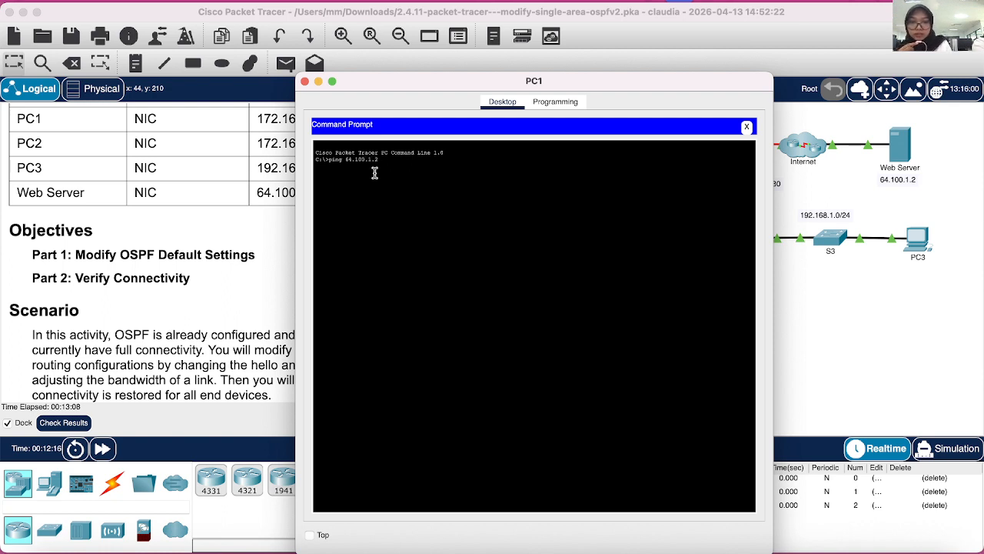
key("Return")
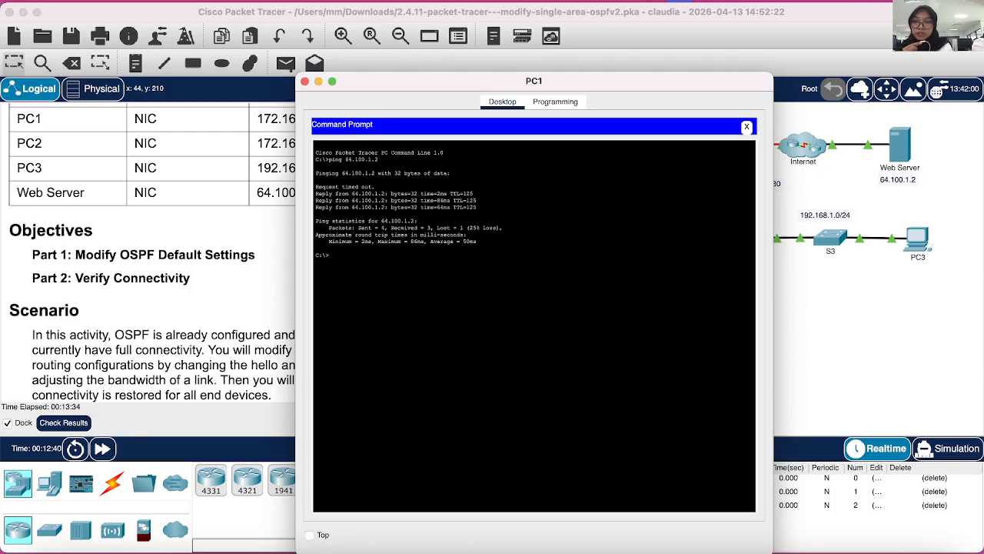
left_click(305, 81)
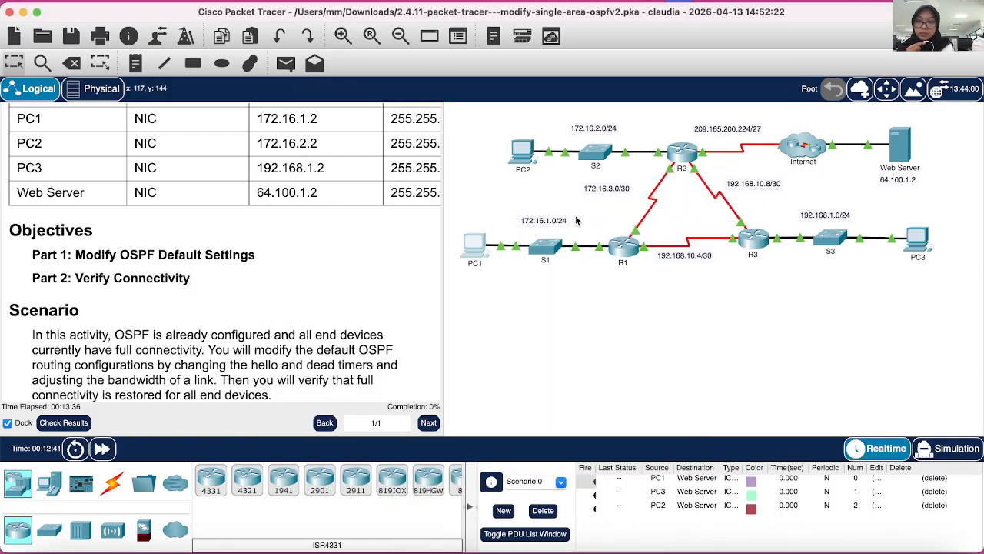
Open router R1's command line beside the instructions and enter privileged mode and global configuration mode
left_click(629, 246)
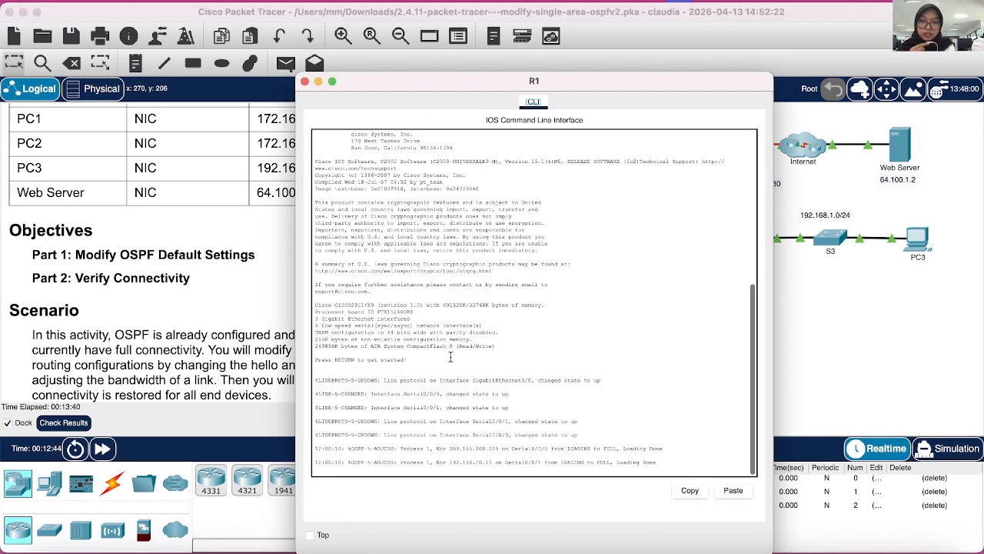
left_click_drag(430, 78, 567, 79)
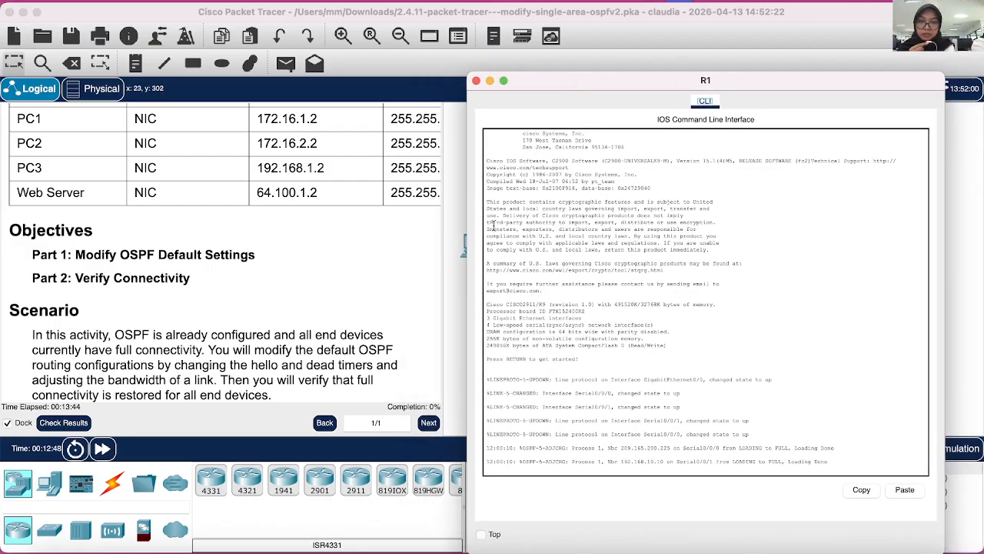
left_click(524, 467)
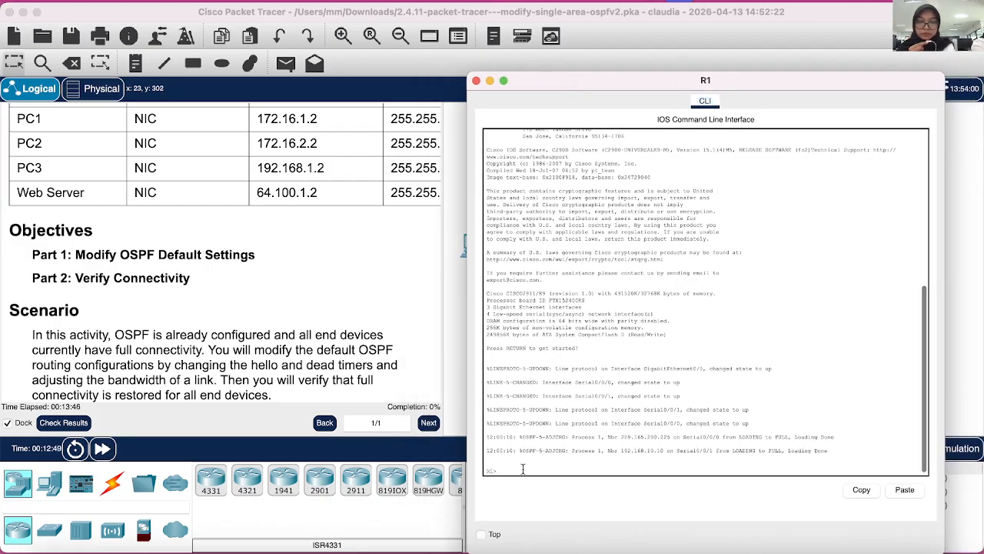
key("Return")
type("en")
key("Return")
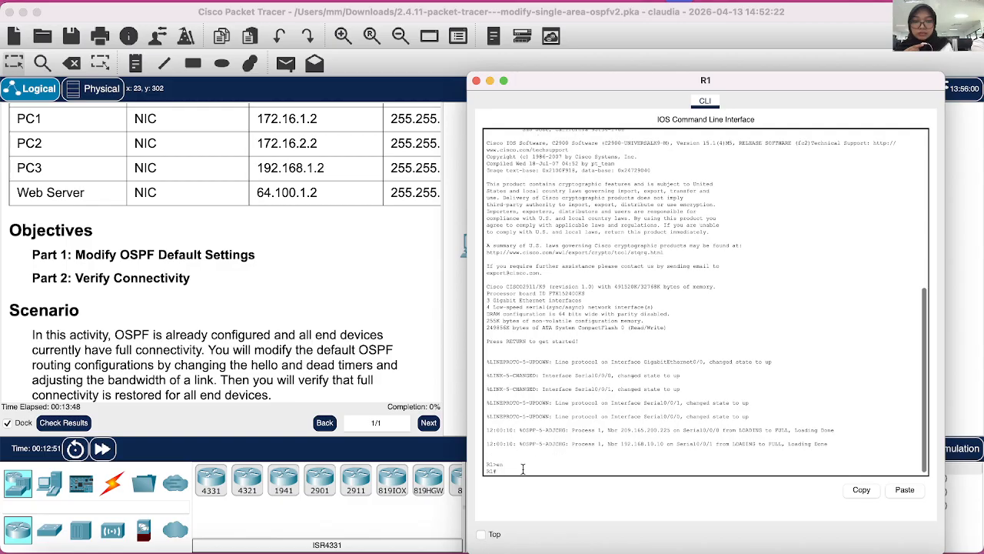
type("con")
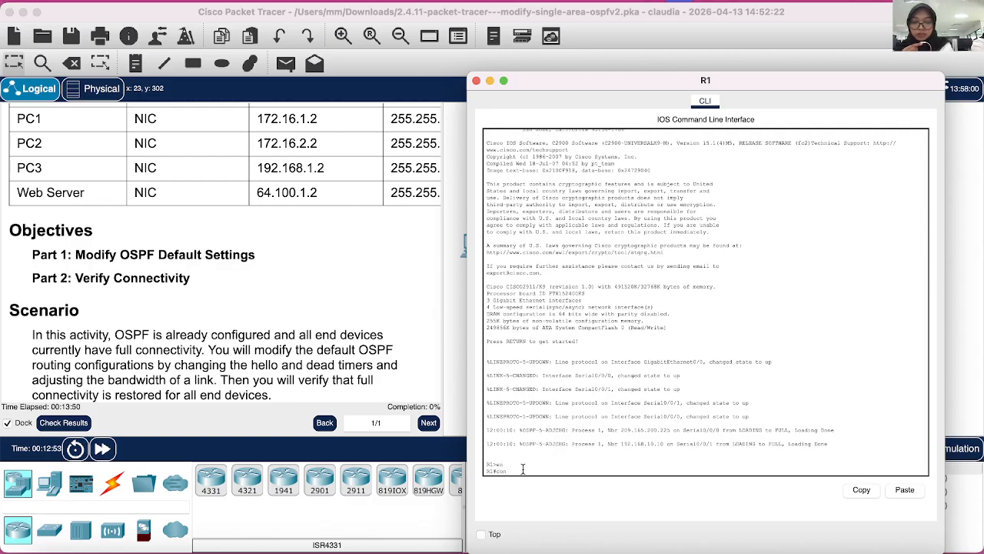
type("f t")
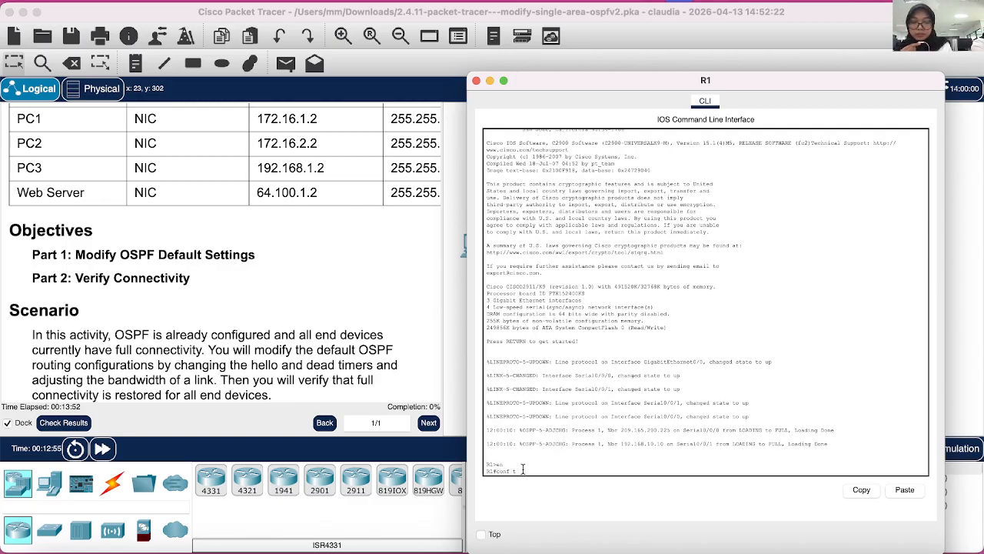
key("Return")
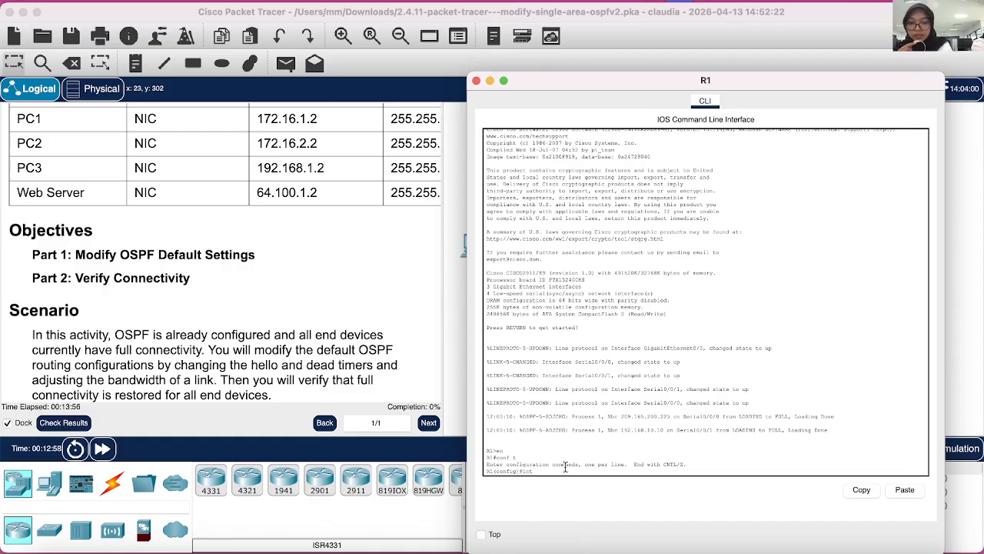
Set the OSPF hello interval to 15 on R1's interface s0/0/0 with ip ospf hello-interval 15
type("s0/0/0")
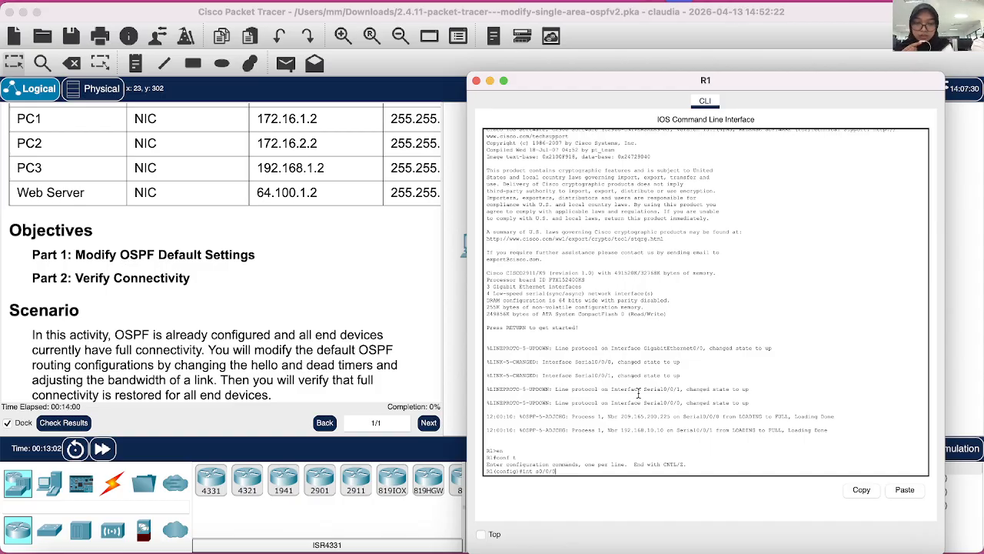
key("Return")
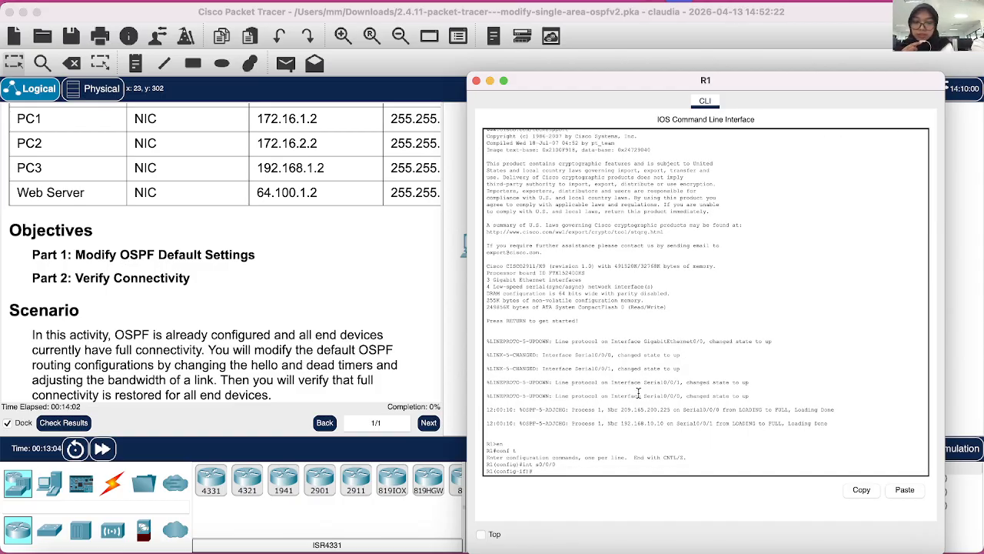
type("ip os")
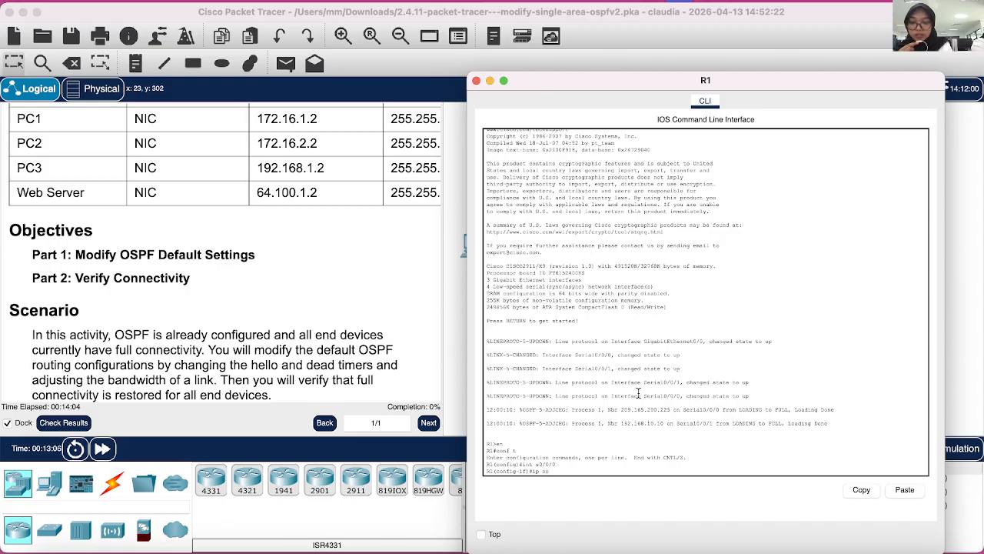
key("Tab")
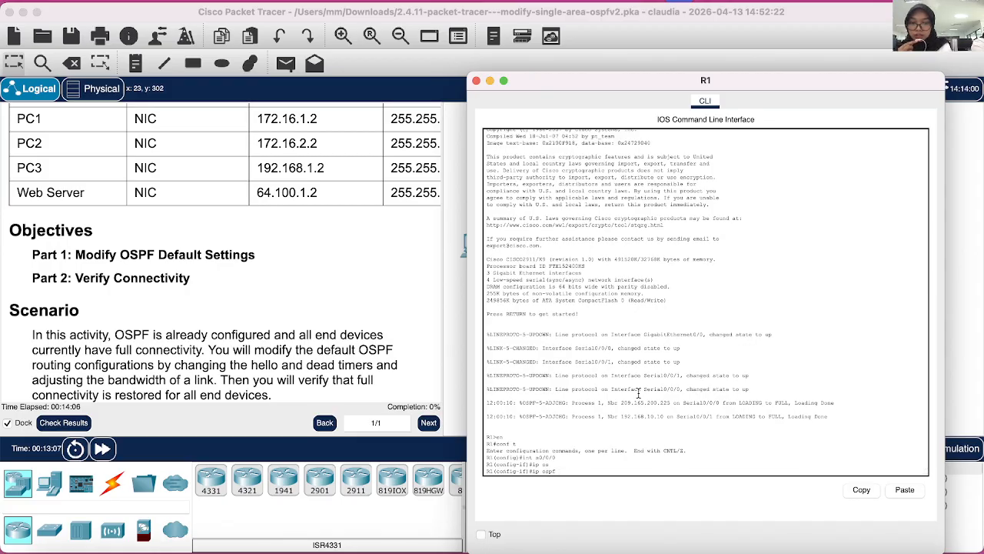
type("hell")
key("Tab")
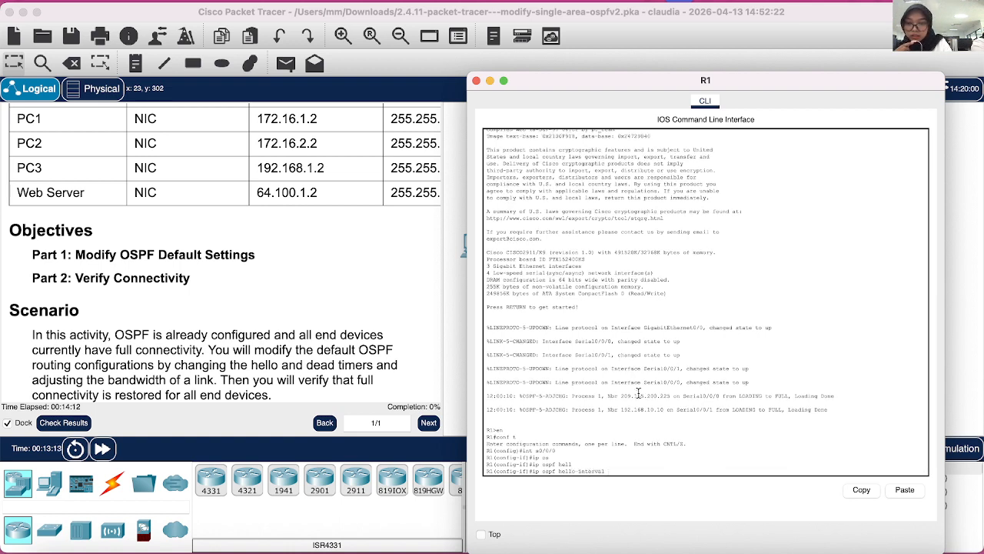
type("15")
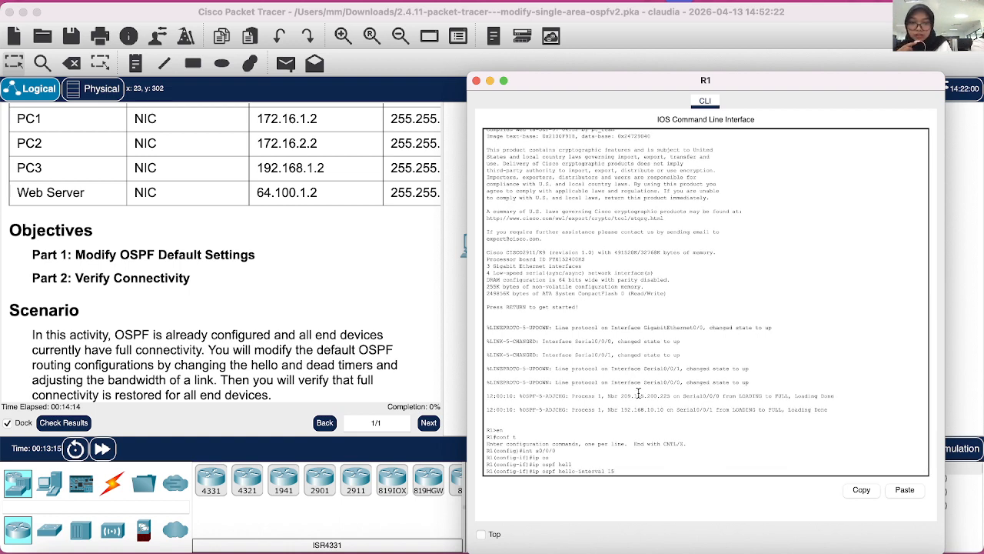
key("Return")
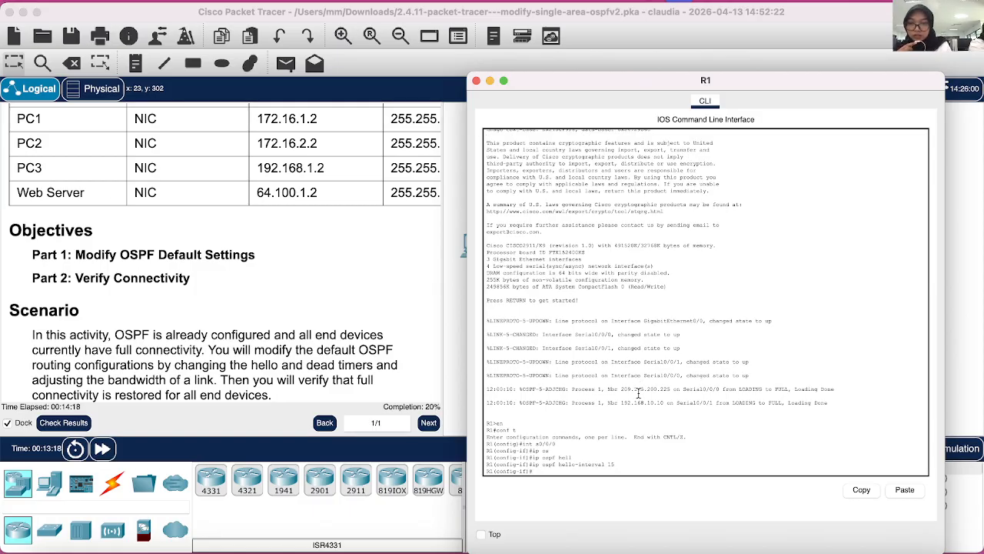
Set the OSPF dead interval to 60 on R1's interface s0/0/0 with ip ospf dead-interval 60, and close R1's window
key("Up")
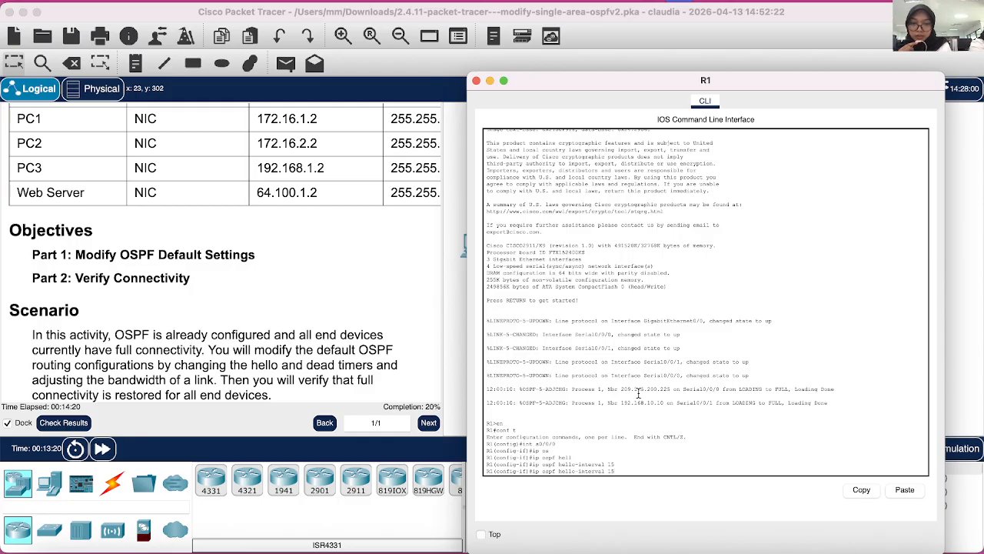
key("Left")
key("Left")
key("Left")
key("Left")
key("Left")
key("Left")
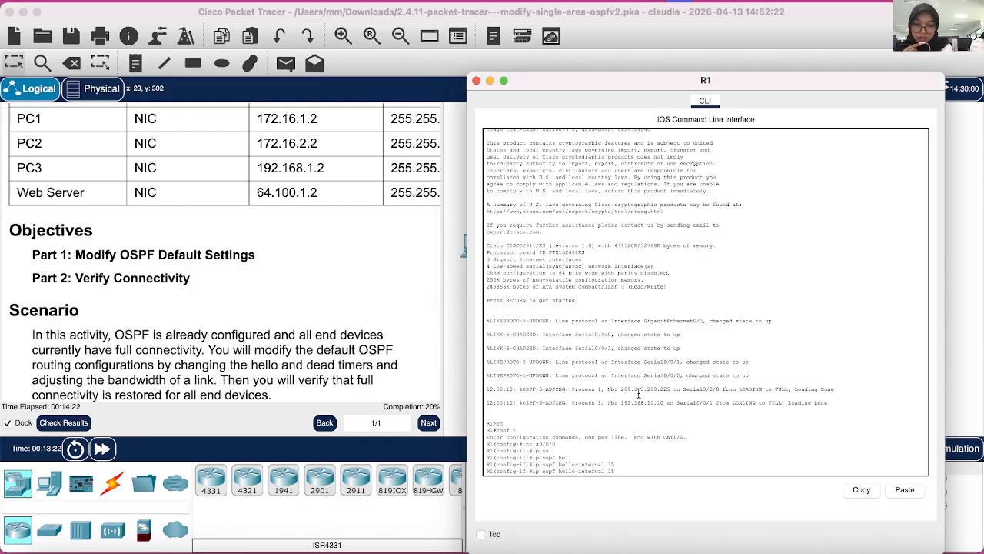
key("Left")
key("Left")
key("Left")
key("Left")
key("Left")
key("Left")
key("BackSpace")
key("BackSpace")
key("BackSpace")
key("BackSpace")
key("BackSpace")
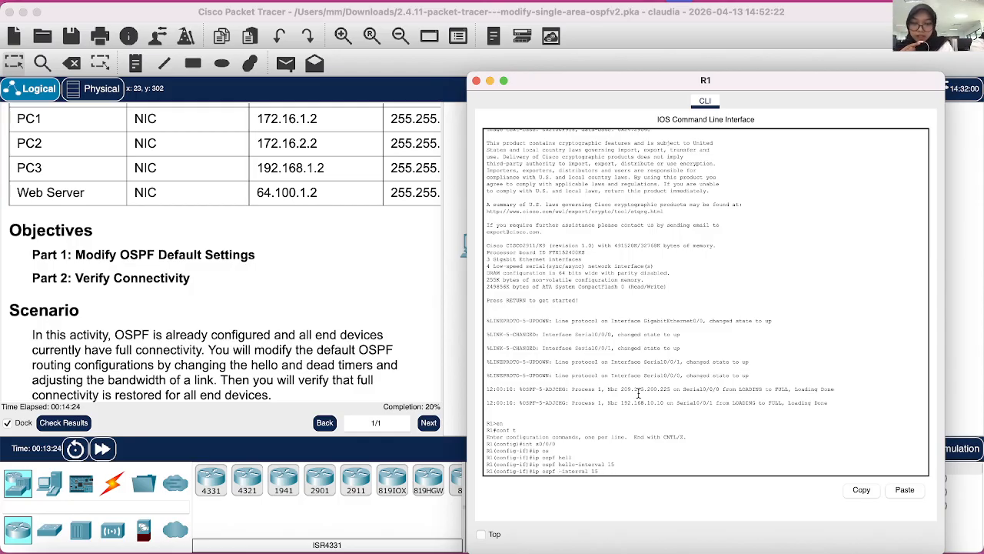
type("dead")
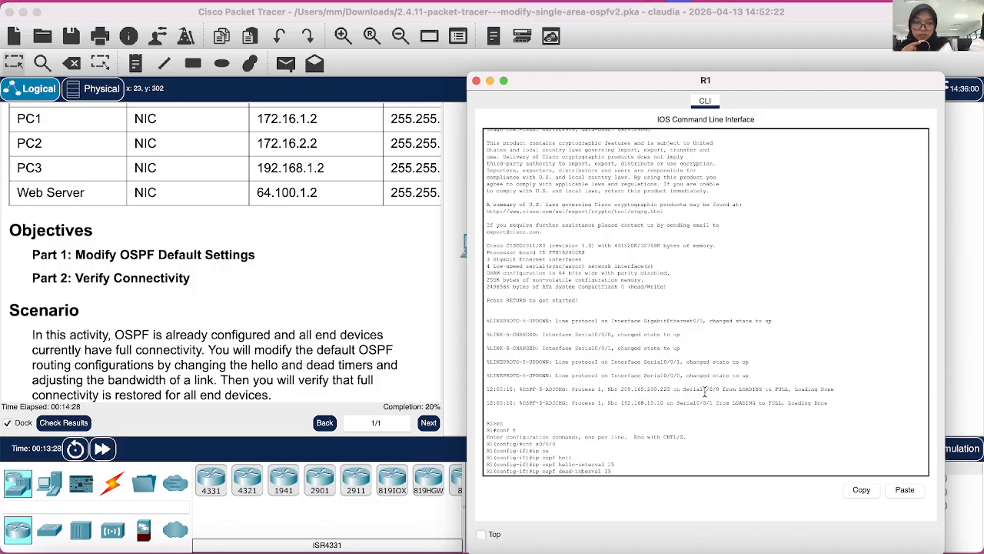
key("BackSpace")
key("BackSpace")
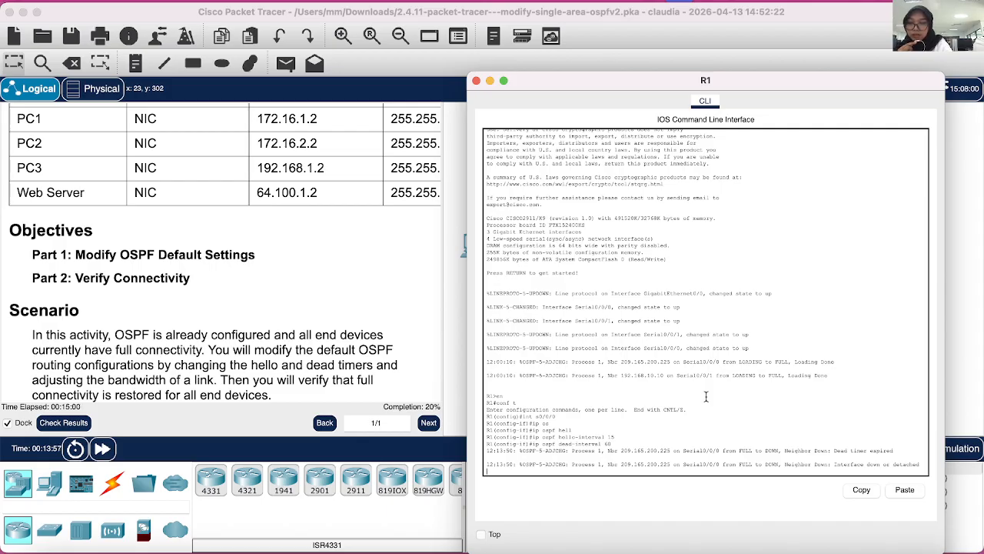
key("Return")
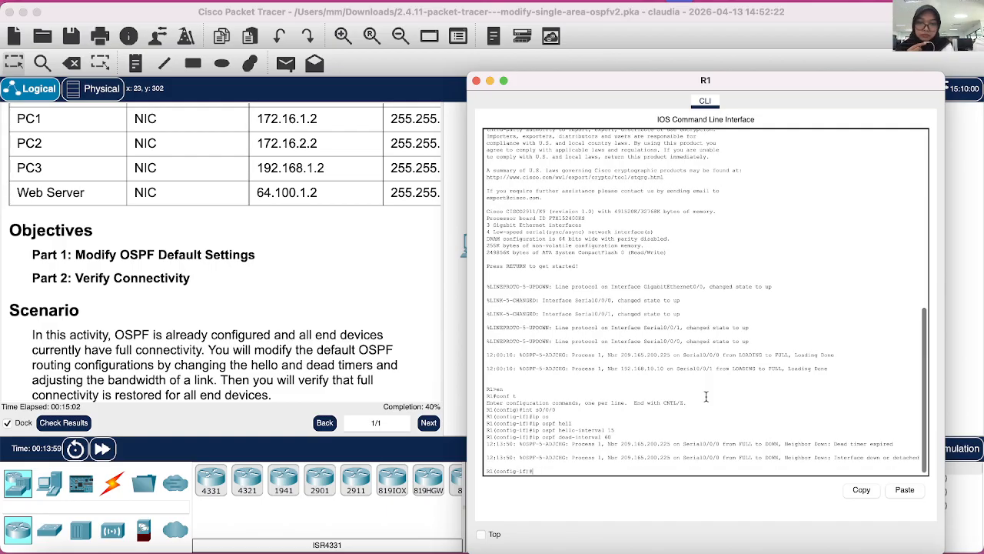
key("Up")
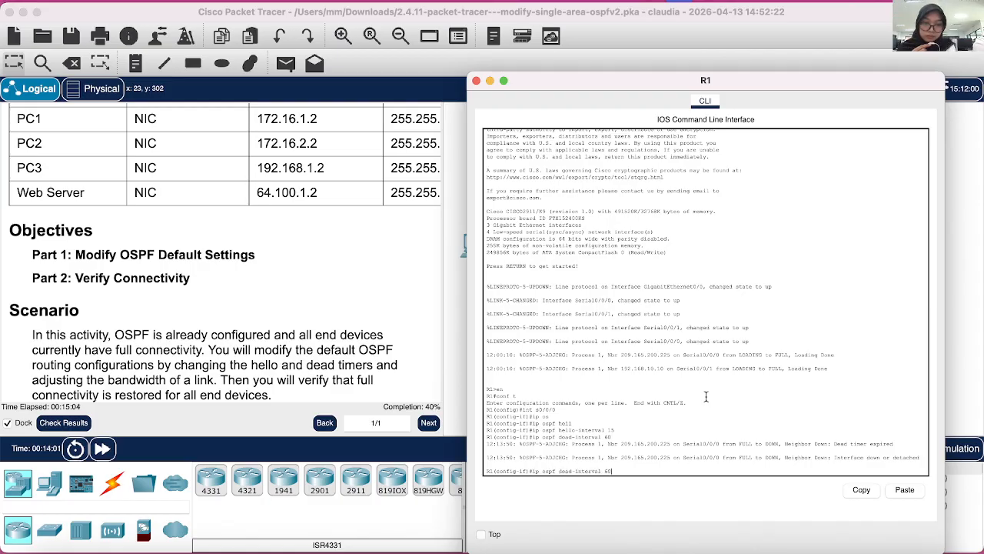
key("Return")
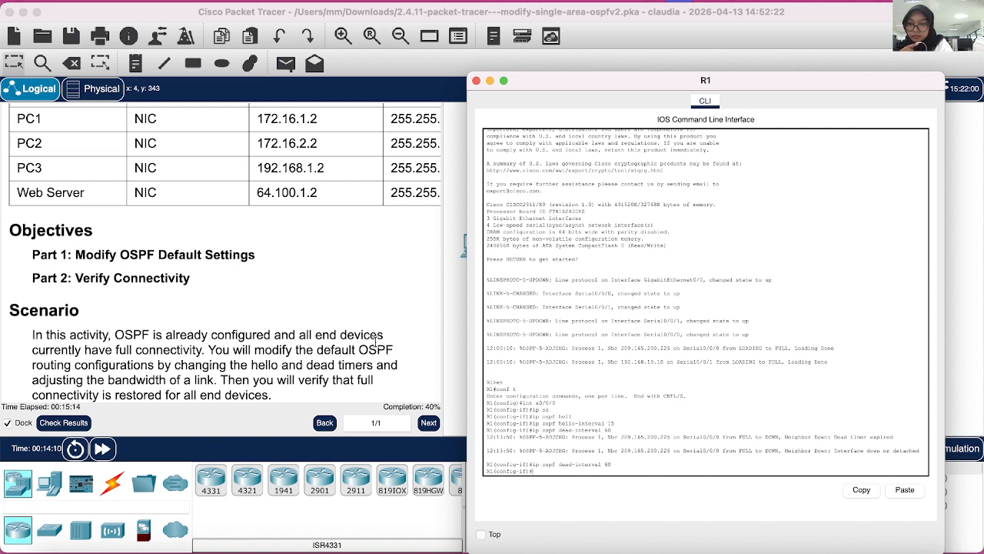
left_click(476, 80)
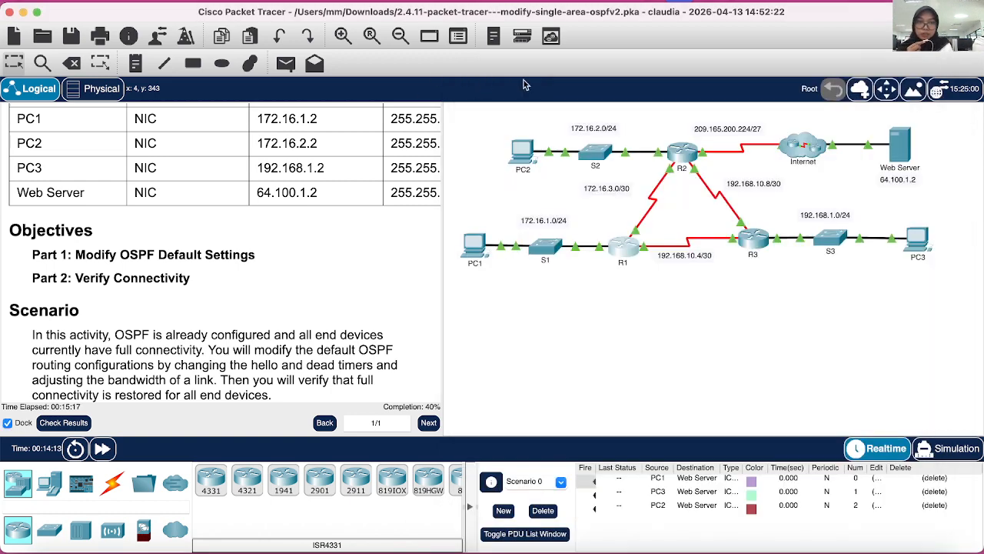
Open router R2's command line, enter privileged mode and global configuration mode, and place its window beside the instructions
left_click(681, 156)
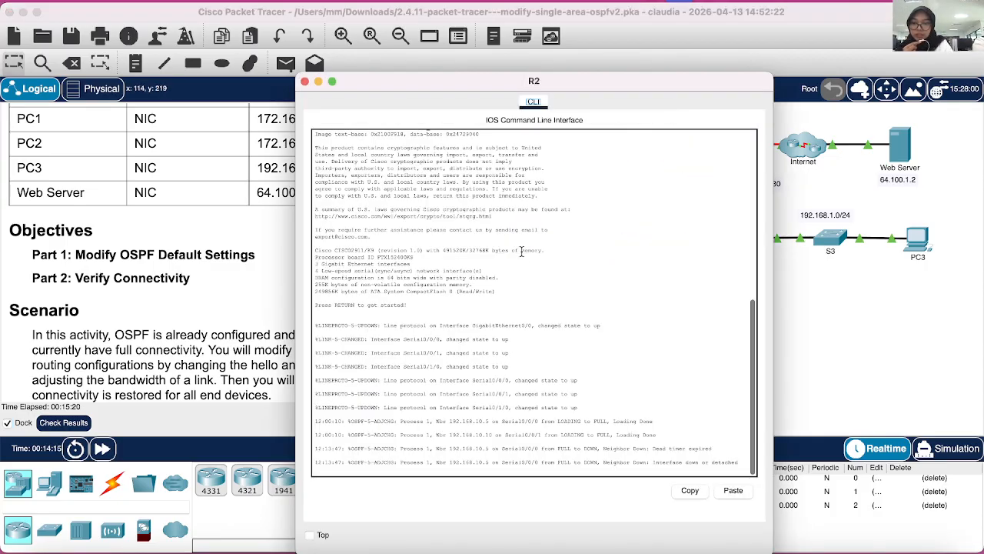
left_click(390, 470)
key("Return")
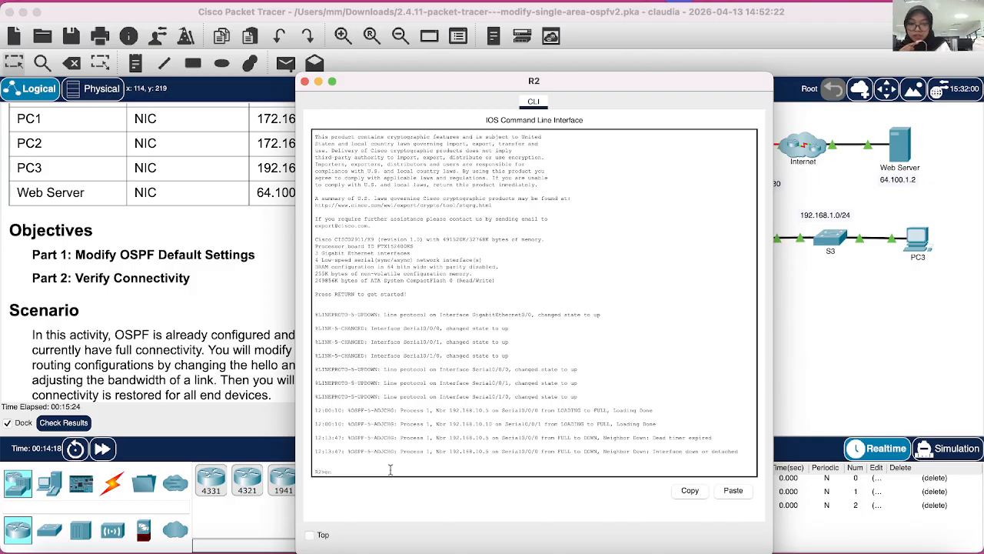
type("en")
key("Return")
type("conf t")
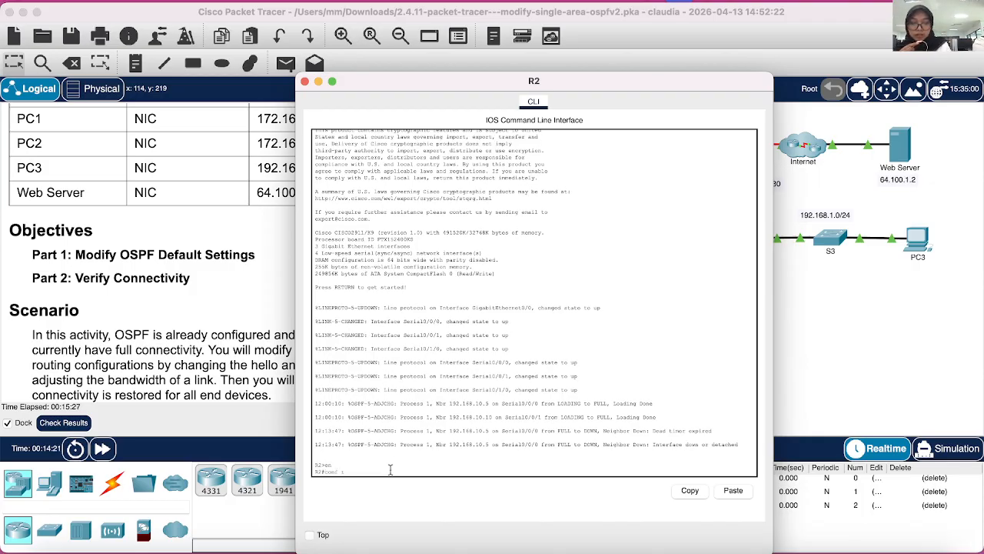
key("Return")
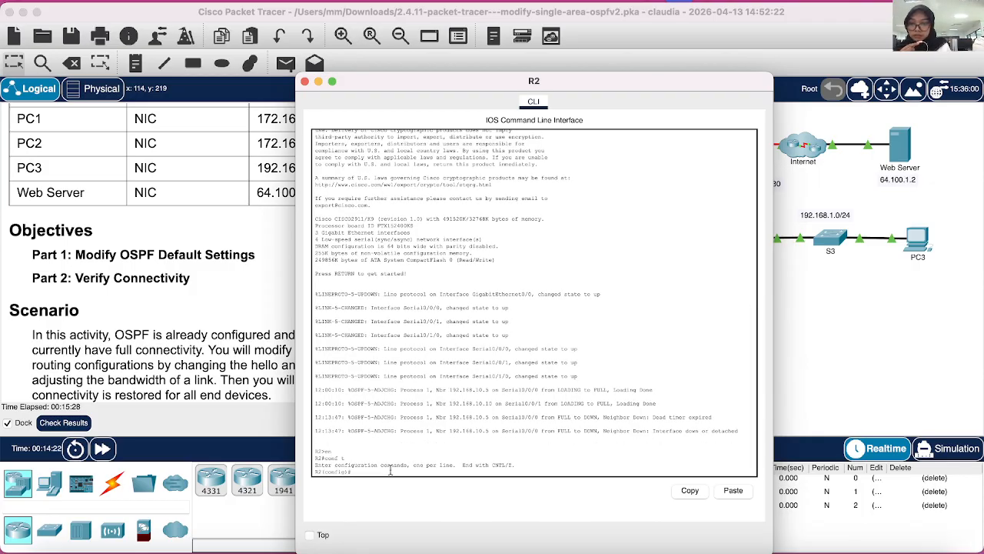
left_click_drag(481, 82, 653, 69)
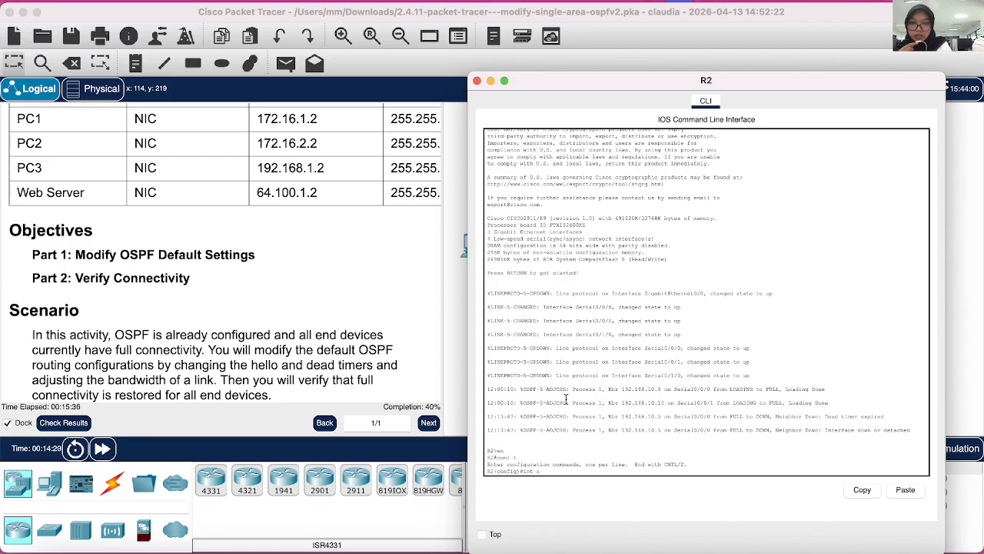
Set the OSPF hello interval to 15 on R2's interface s0/0/0 with ip ospf hello-interval 15
type("s0/0/0")
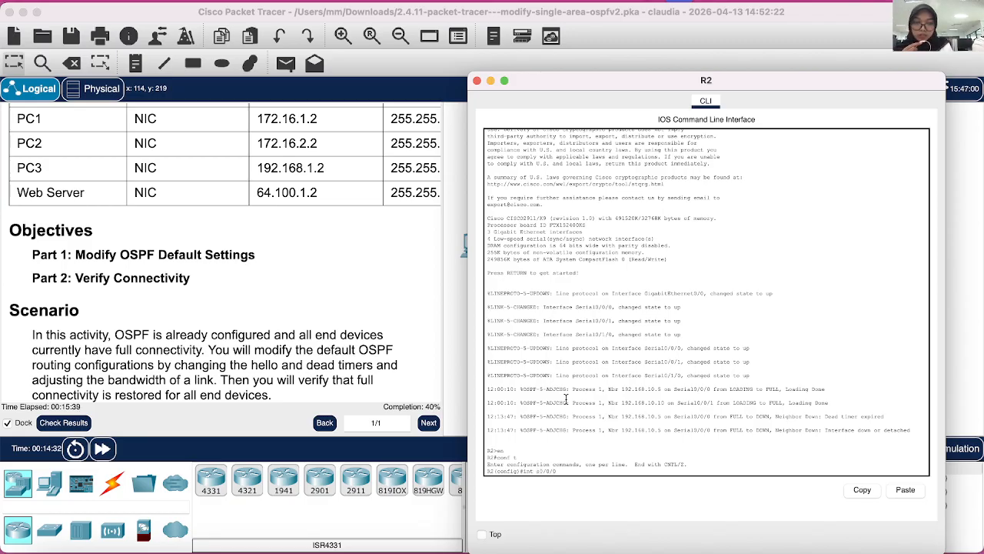
key("Return")
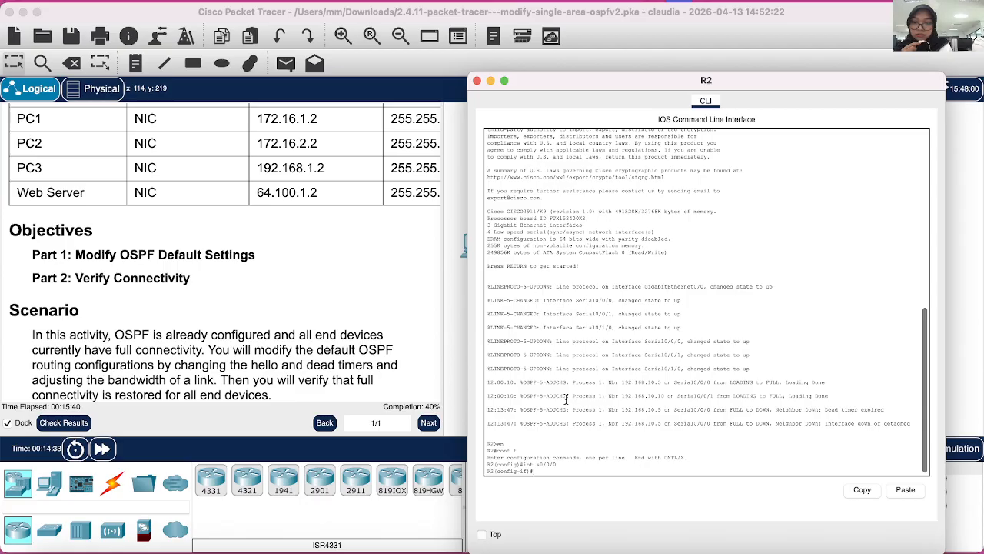
type("ip")
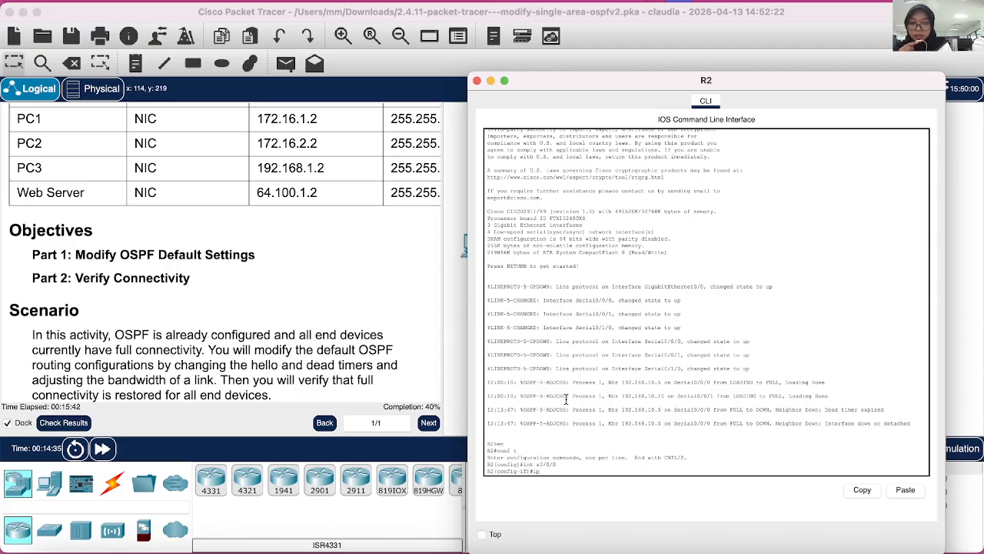
type(" os")
key("Tab")
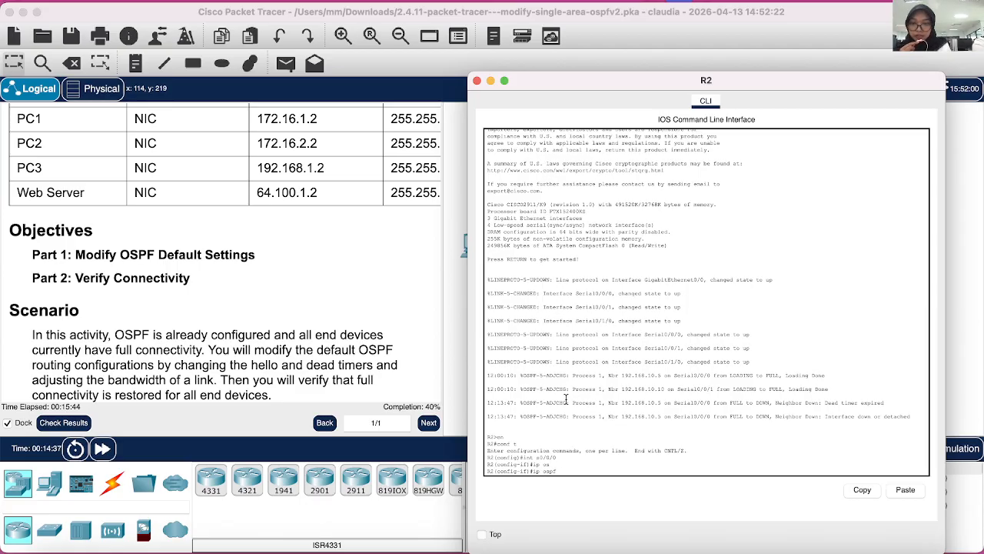
type("hell")
key("Tab")
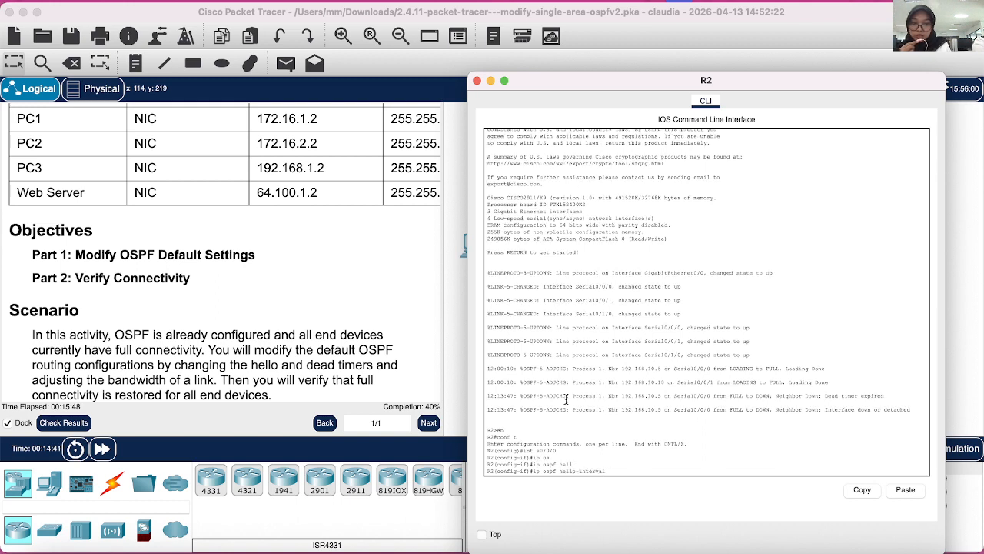
type("1")
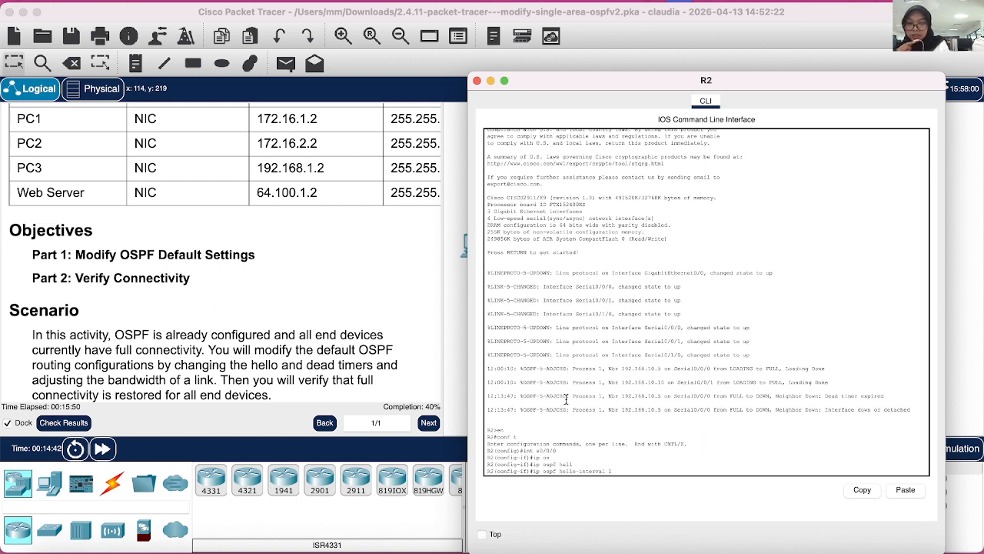
type("5")
key("Return")
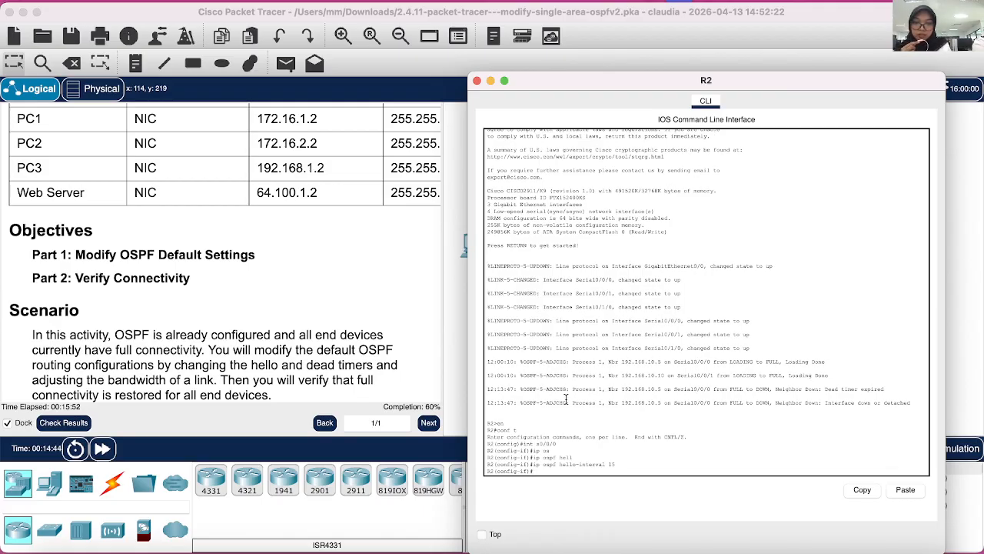
Set the OSPF dead interval to 60 on R2's interface s0/0/0 with ip ospf dead-interval 60, and close R2's window
type("ip o")
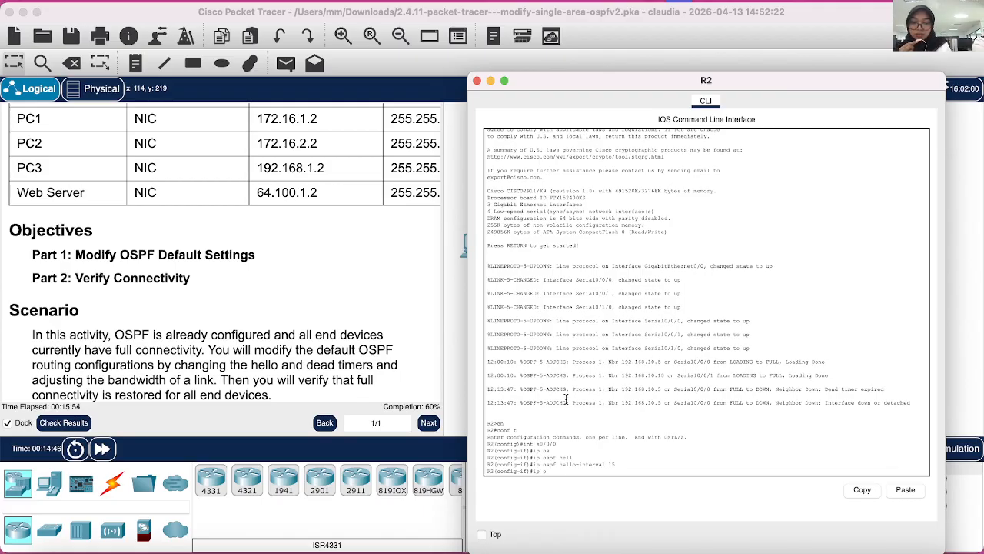
type("s")
key("Tab")
type("d")
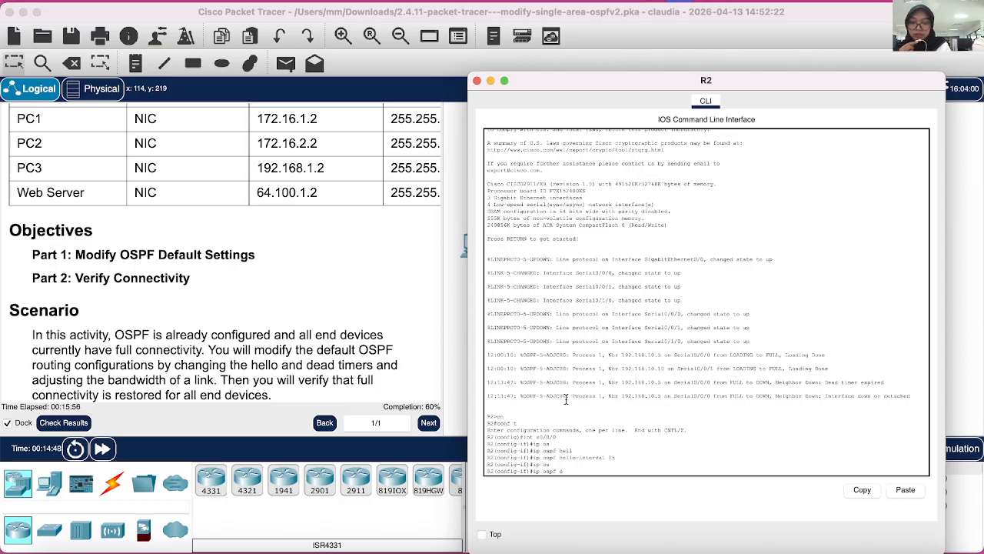
type("e")
key("Tab")
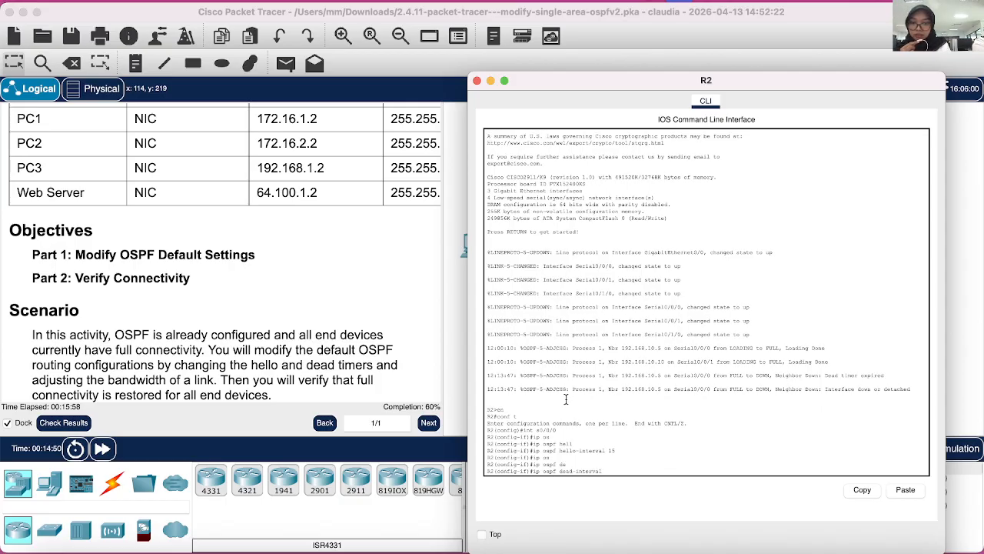
type("60")
key("Return")
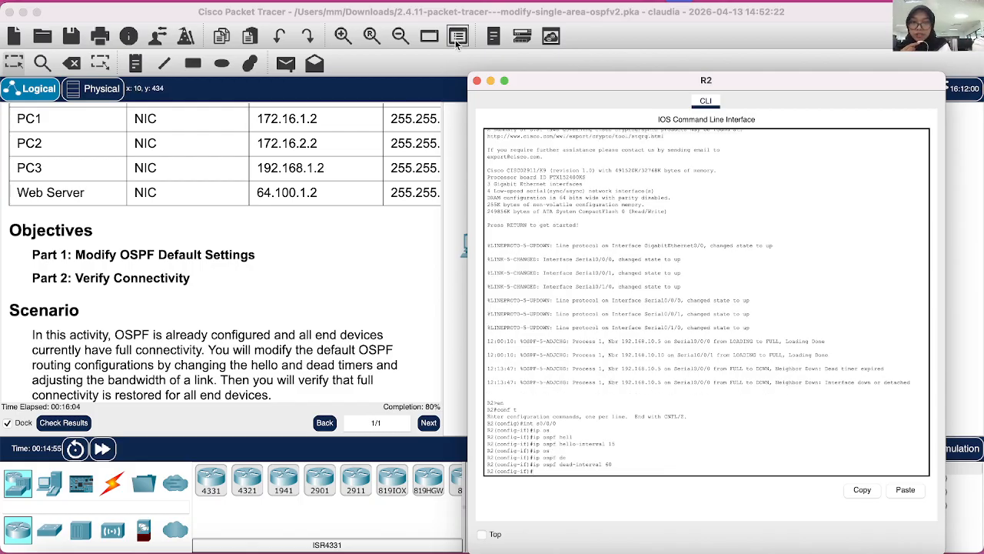
left_click(478, 81)
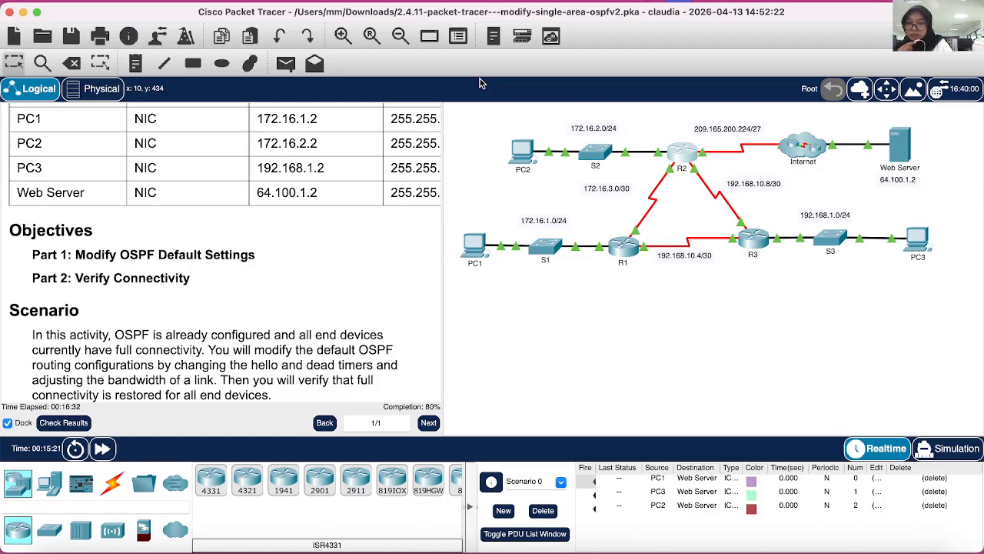
Trace the route to the web server at 64.100.1.2 from PC1's command prompt with tracert, and close the PC1 window
left_click(474, 250)
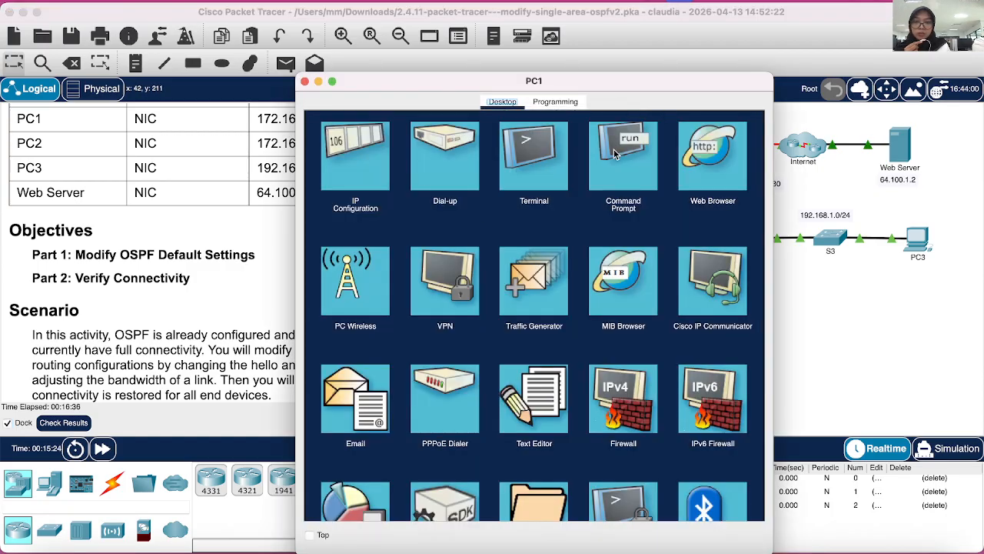
left_click(614, 154)
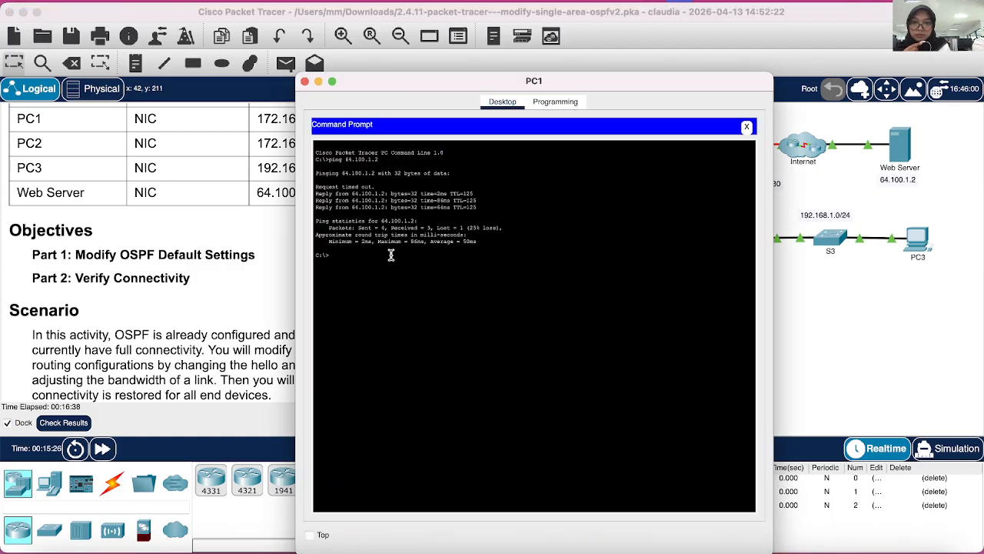
type("tra")
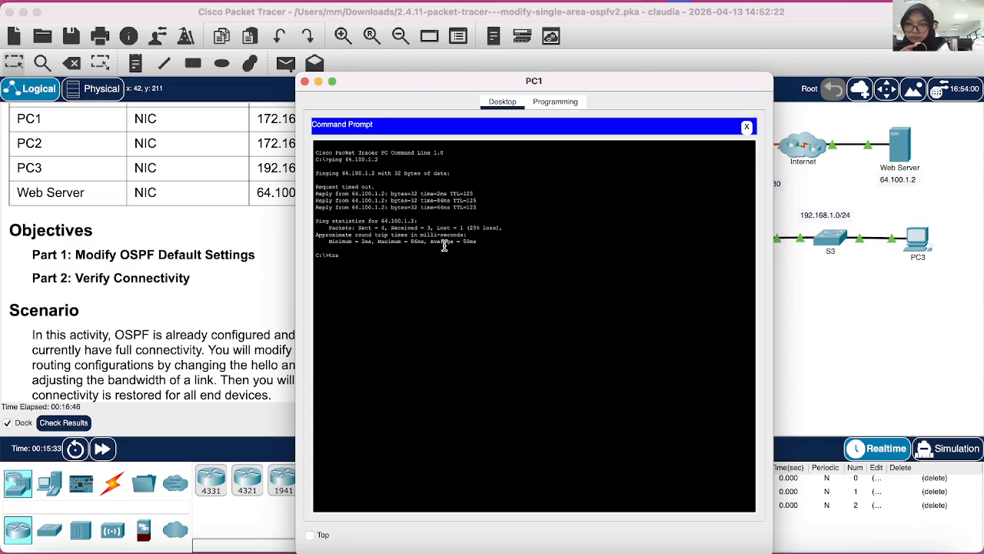
type("cer")
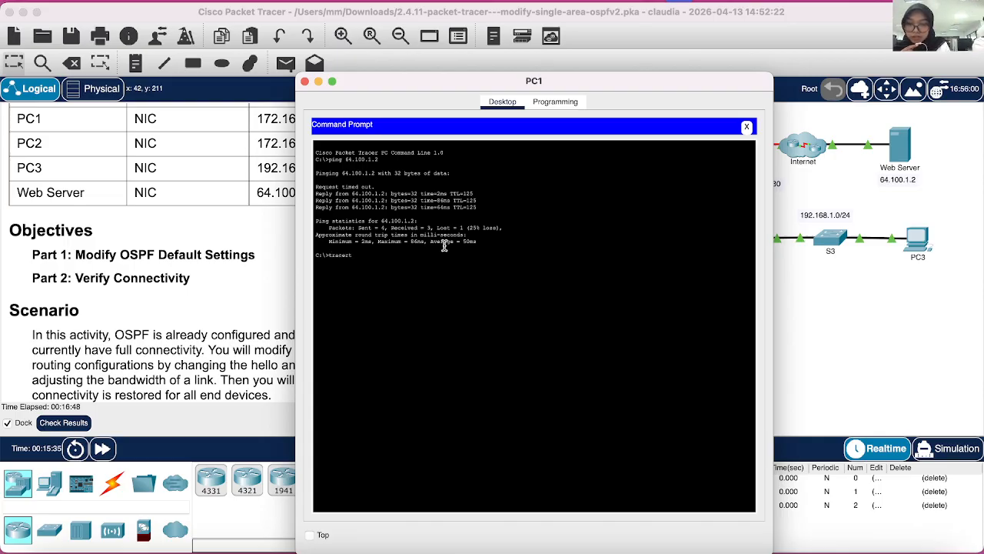
type("t ")
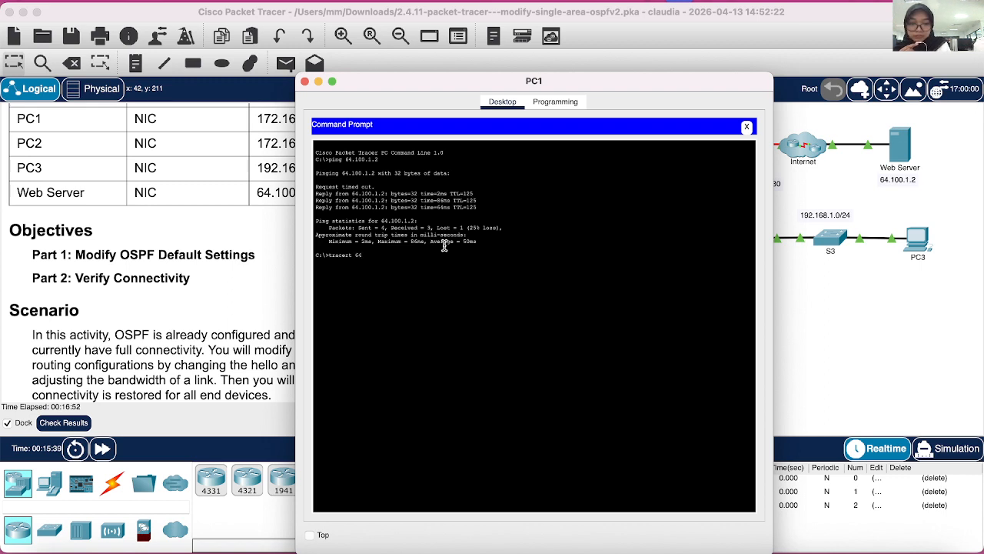
type("64.100")
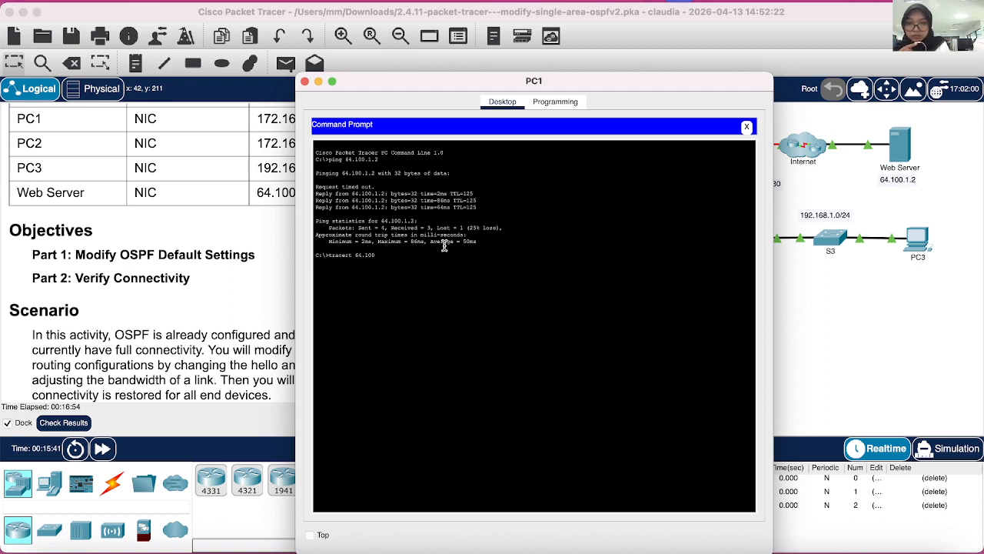
type(".1")
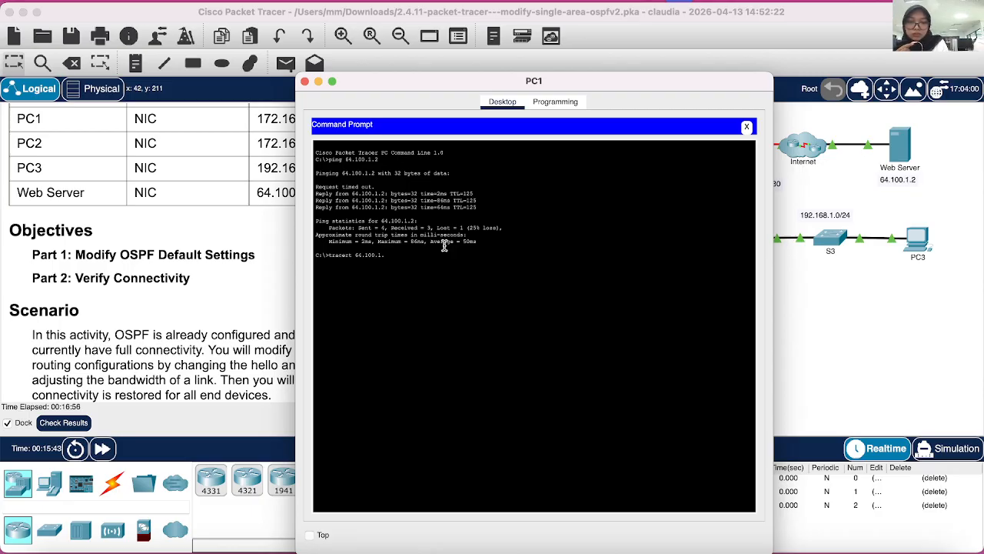
type(".2")
key("Return")
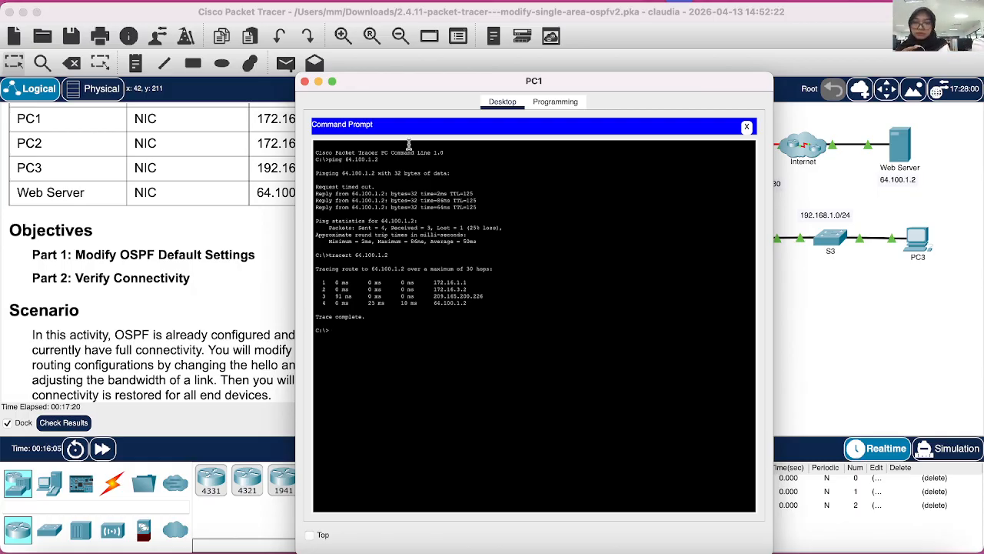
left_click(305, 81)
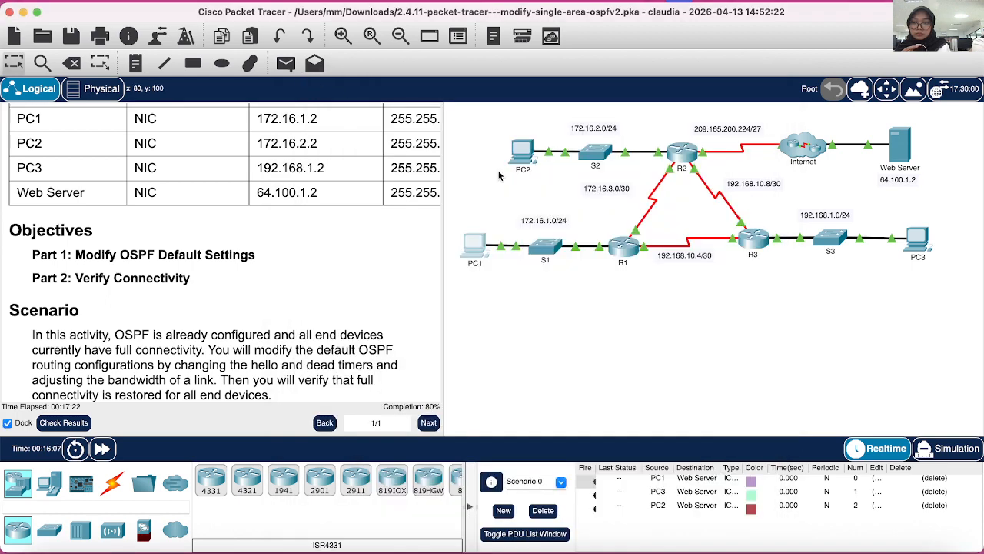
Open router R1's command line, exit to global configuration mode, and enter interface configuration for s0/0/0
left_click(633, 252)
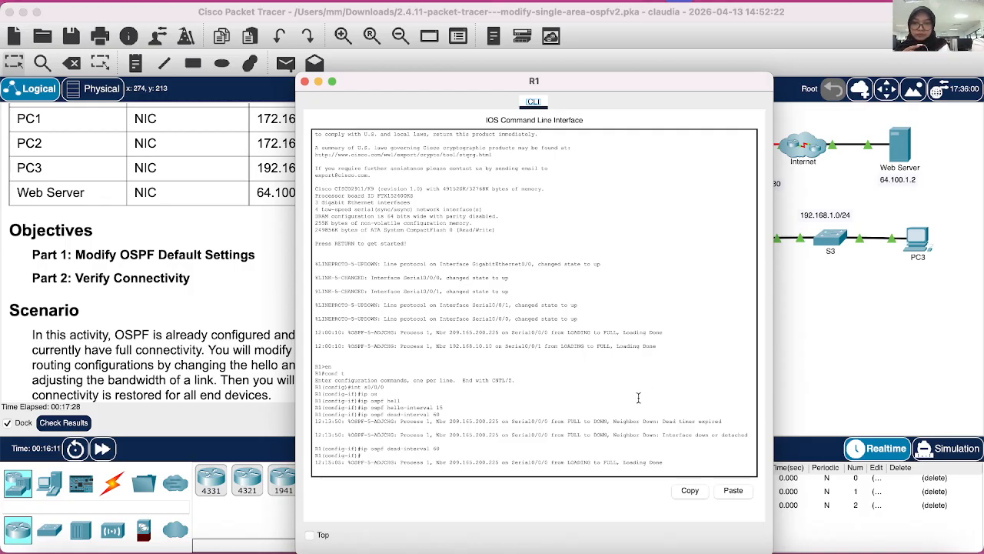
left_click(508, 471)
key("Return")
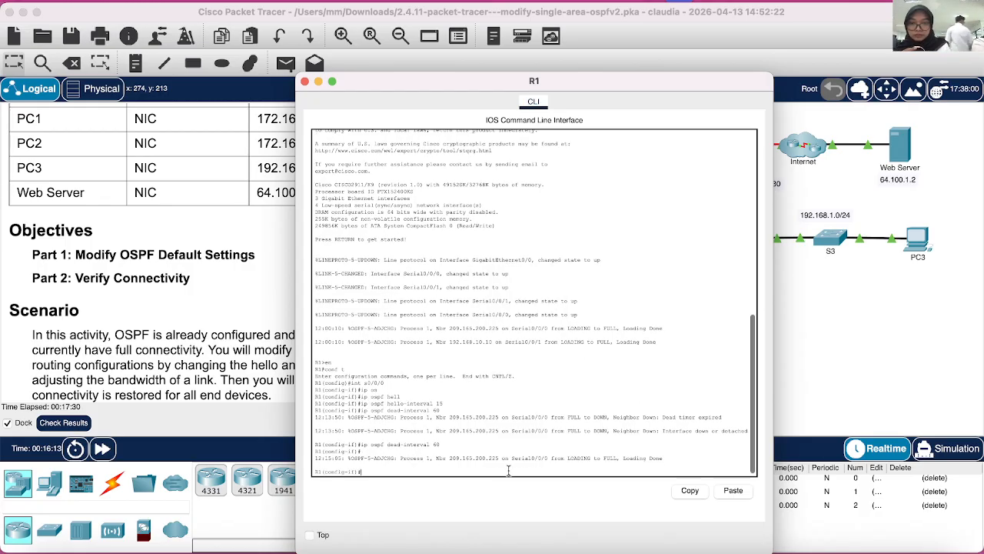
type("ex")
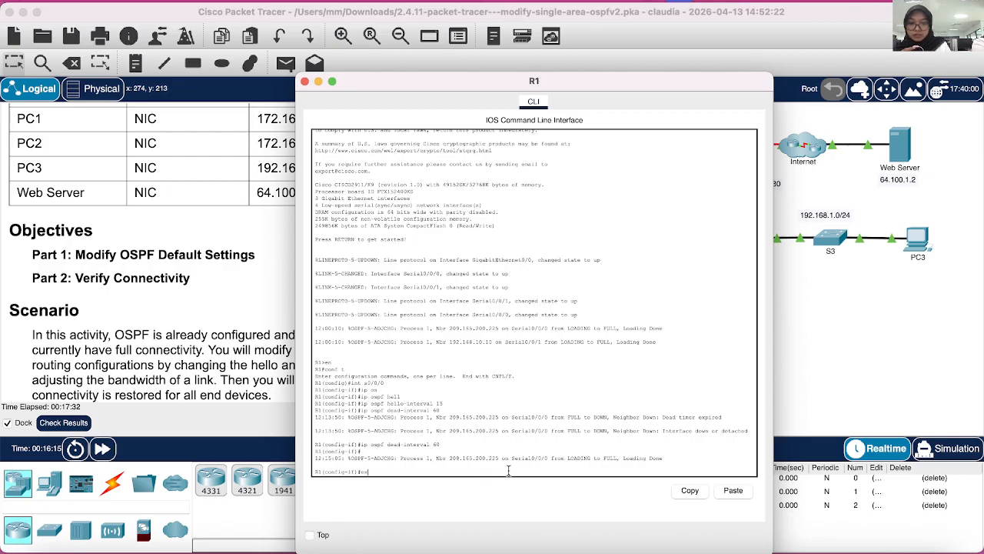
type("it")
key("Return")
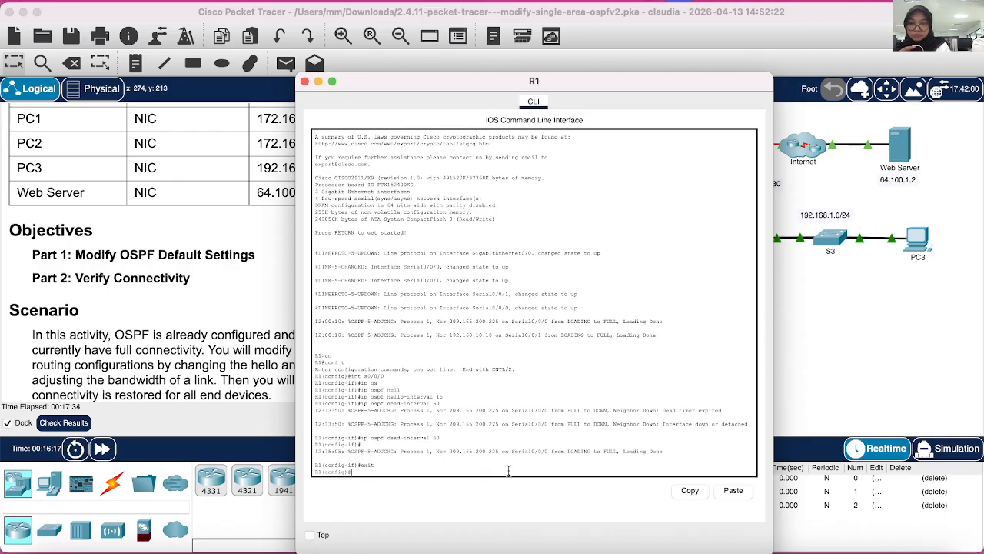
type("int s")
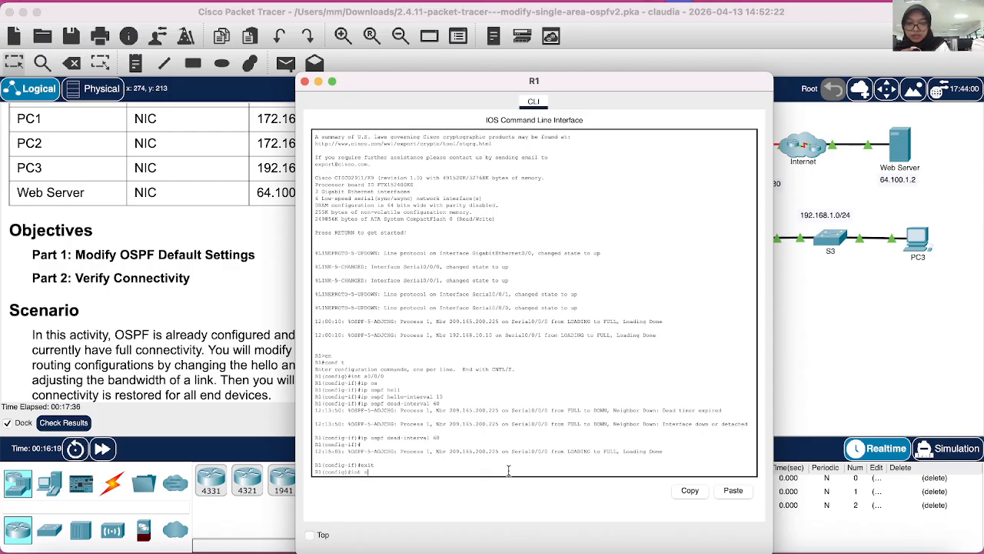
type("0/0/0")
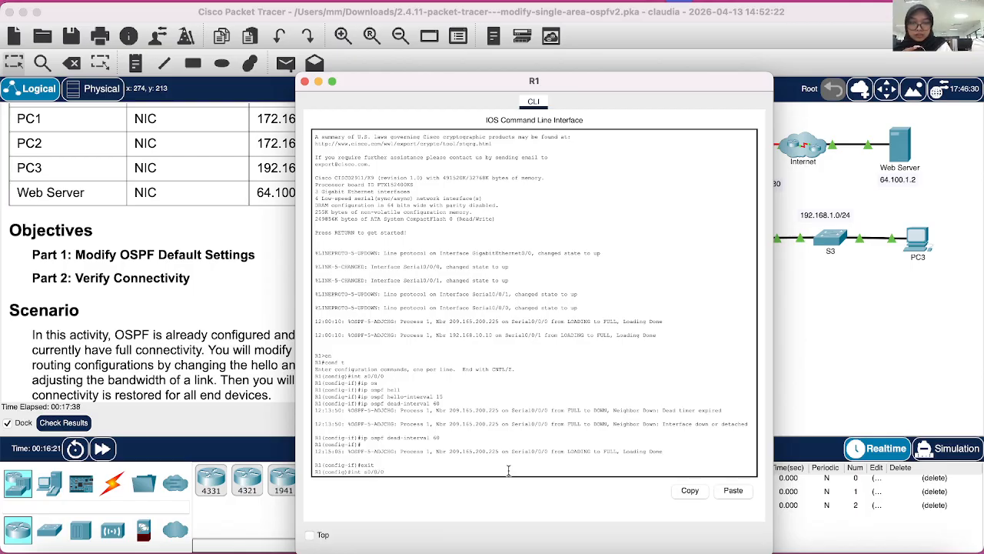
key("Return")
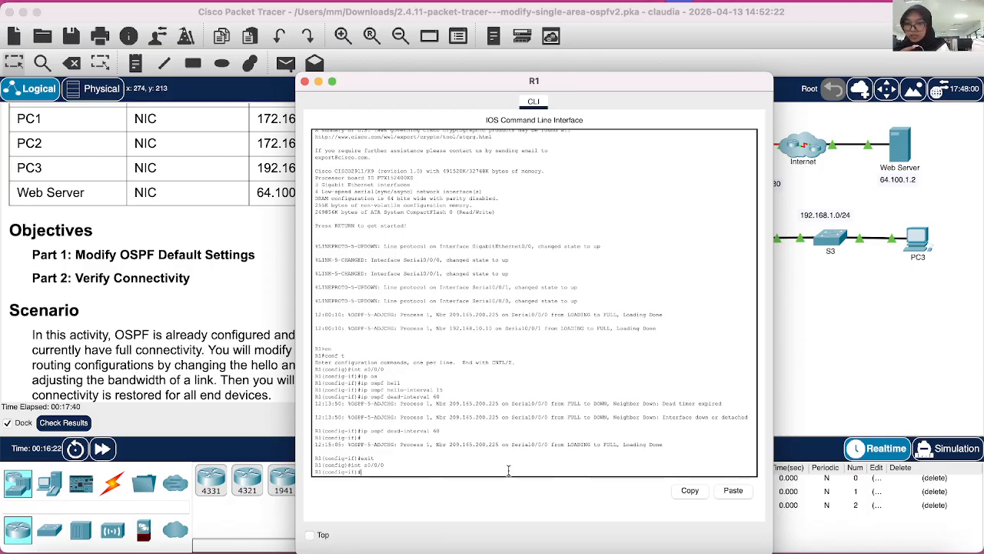
Set the bandwidth of R1's interface s0/0/0 to 64 with the bandwidth command, and close R1's window
type("ban")
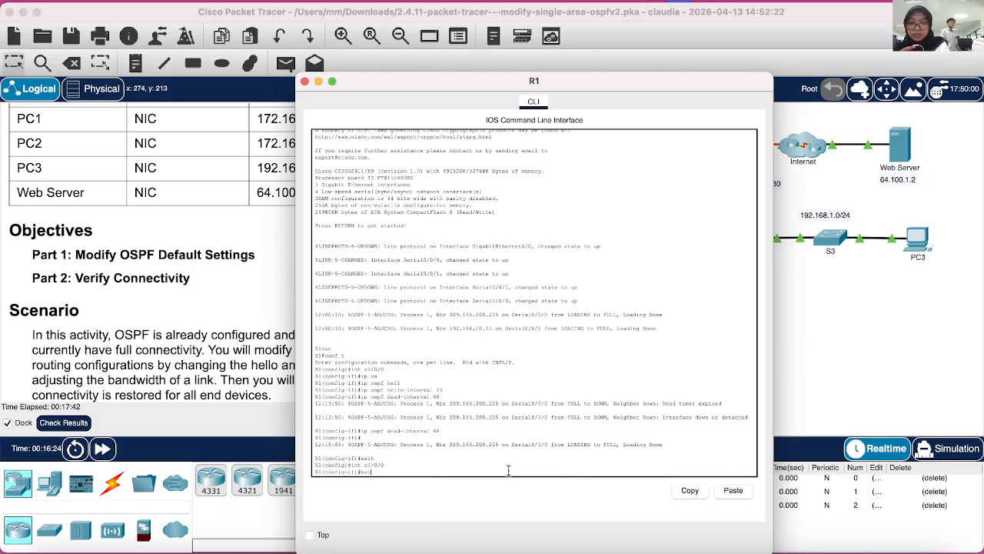
key("Tab")
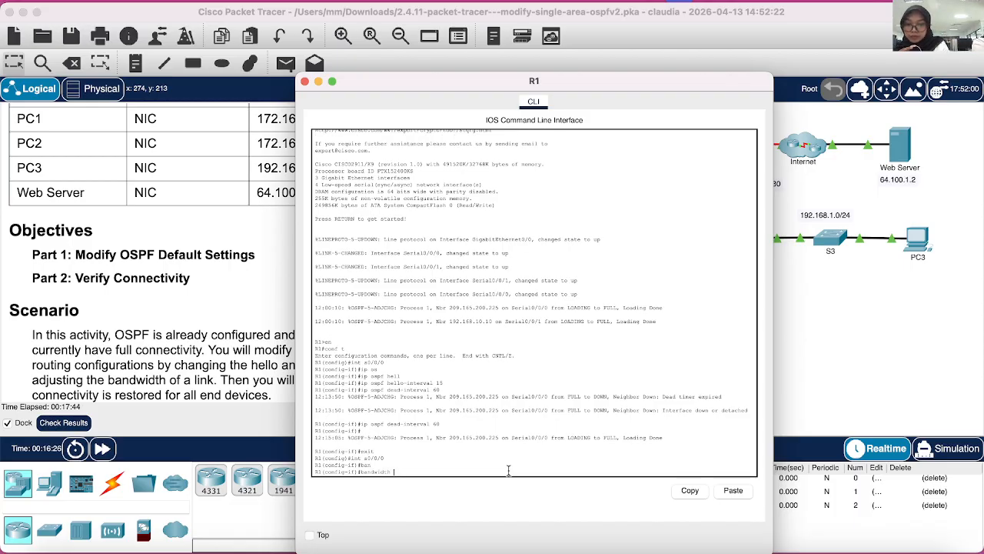
type("64")
key("Return")
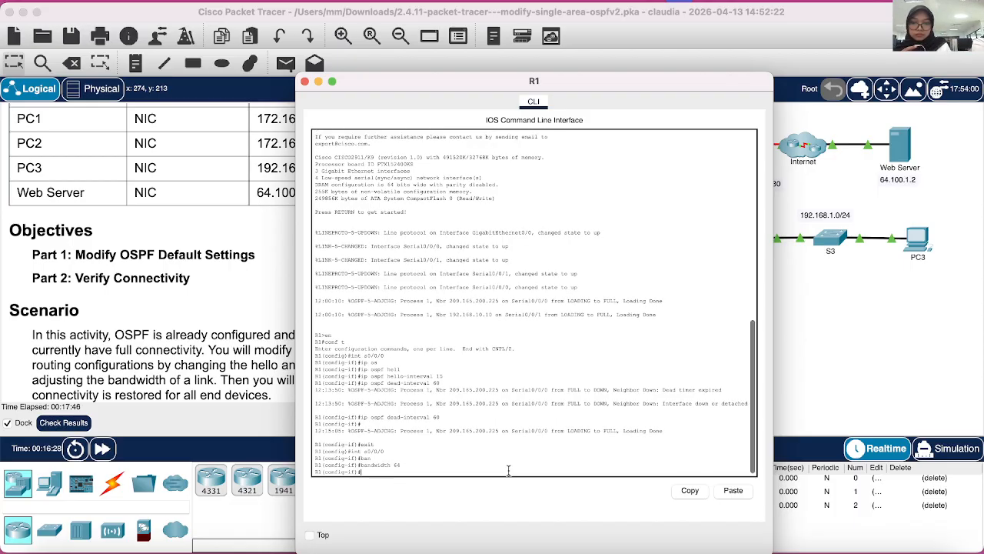
left_click_drag(608, 74, 792, 75)
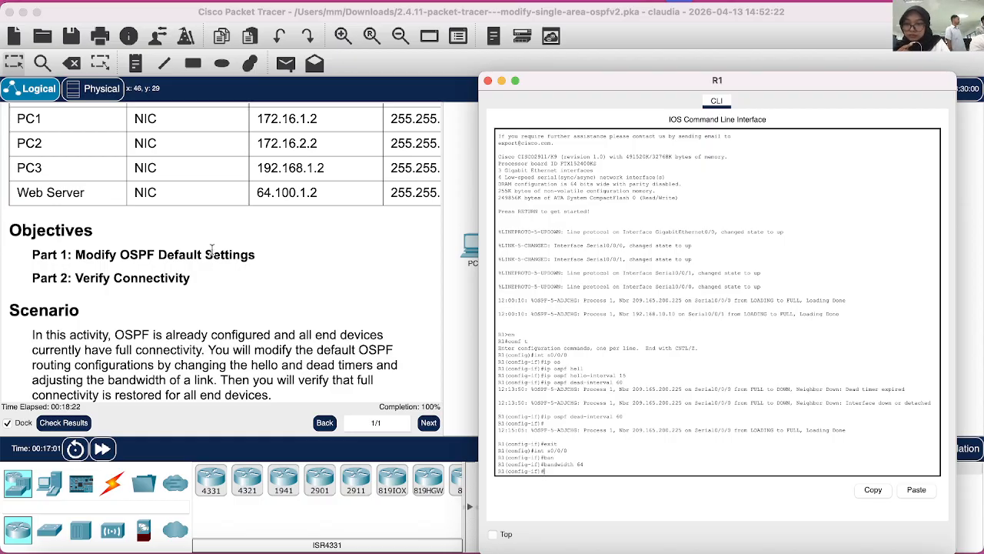
left_click(487, 80)
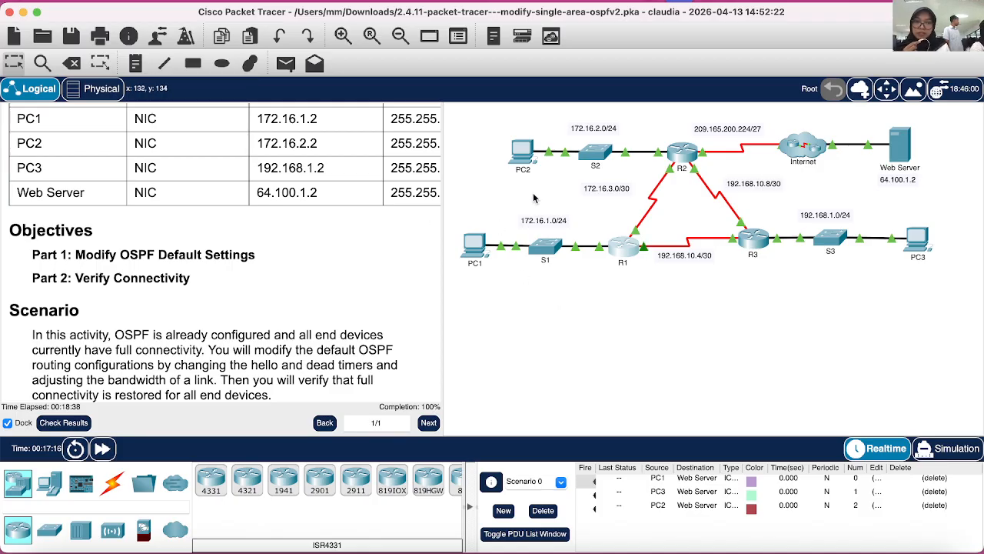
Ping PC3 at 192.168.1.2 from PC1's command prompt, and move the PC1 window off the addressing table
left_click(477, 246)
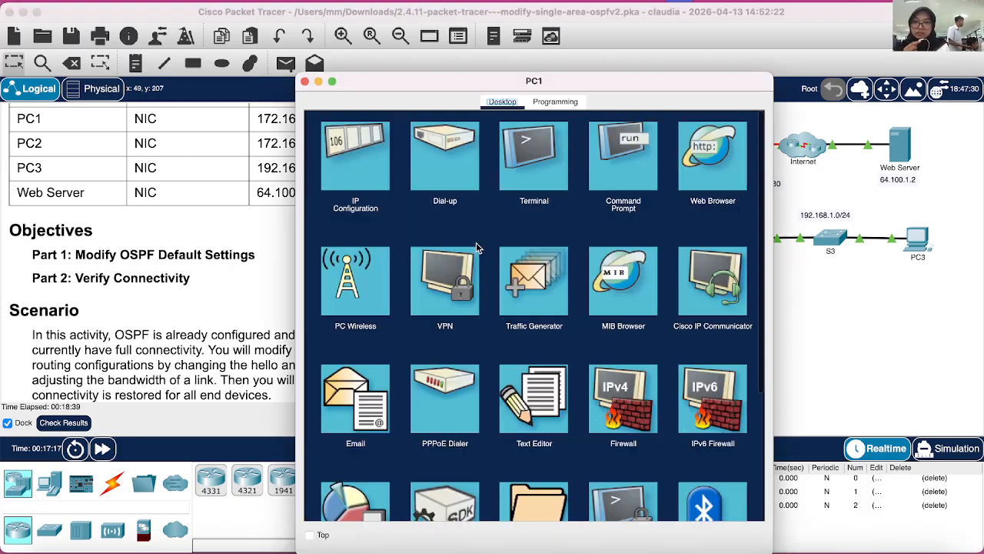
left_click(595, 158)
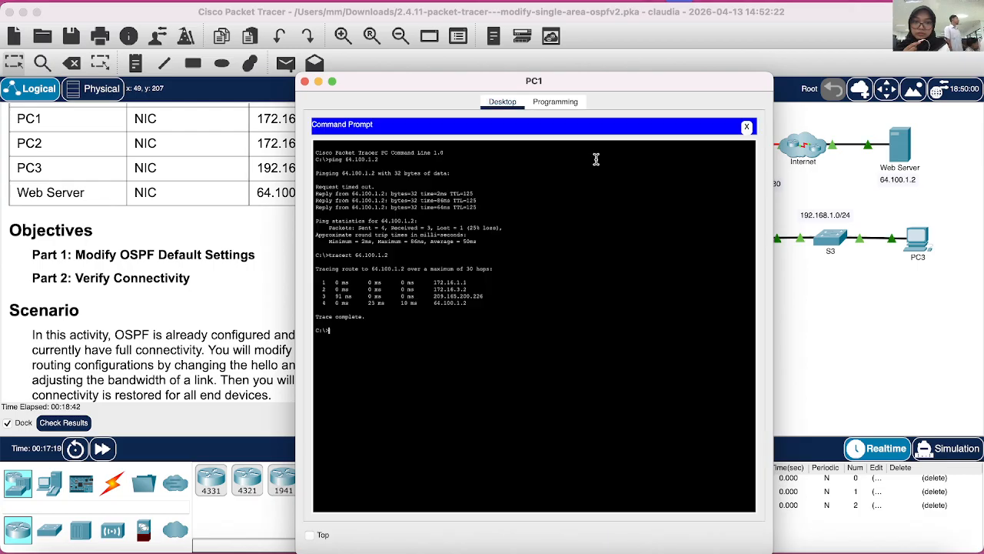
type("pi")
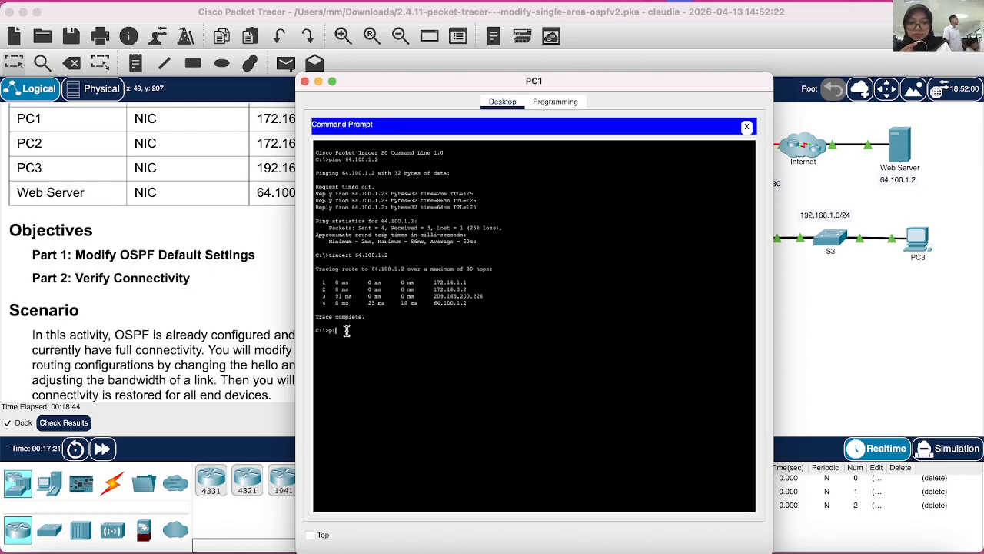
type("ng ")
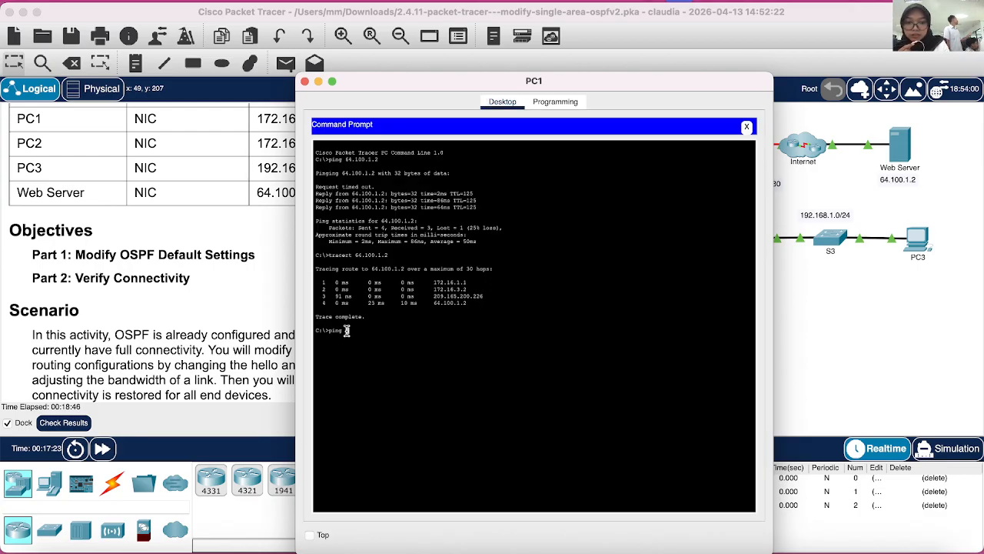
type("192")
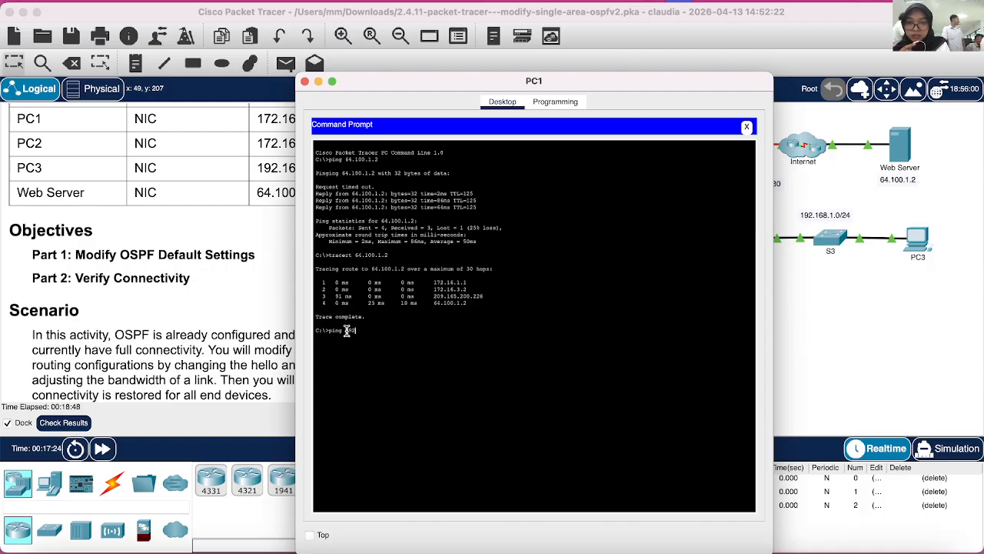
type(".16")
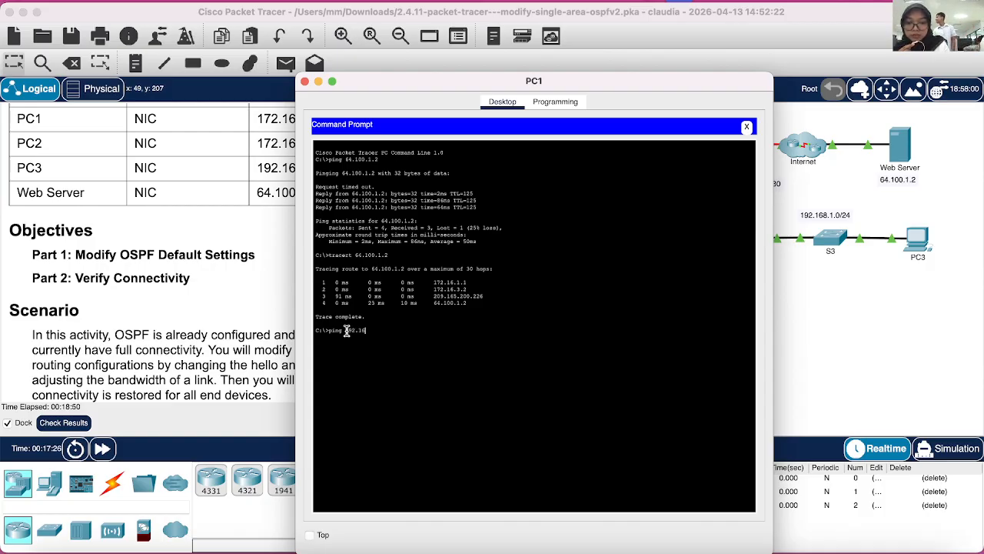
type("8.1")
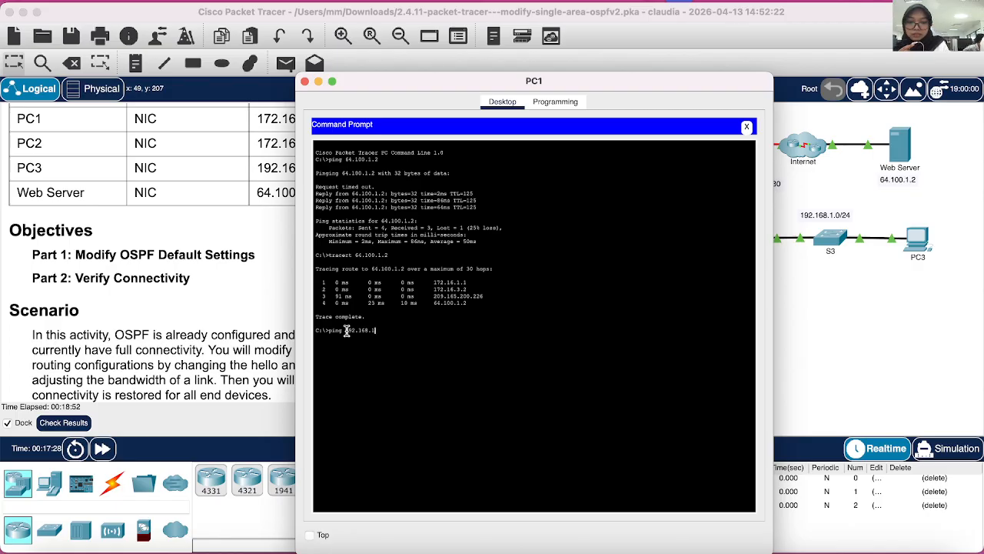
type(".2")
key("Return")
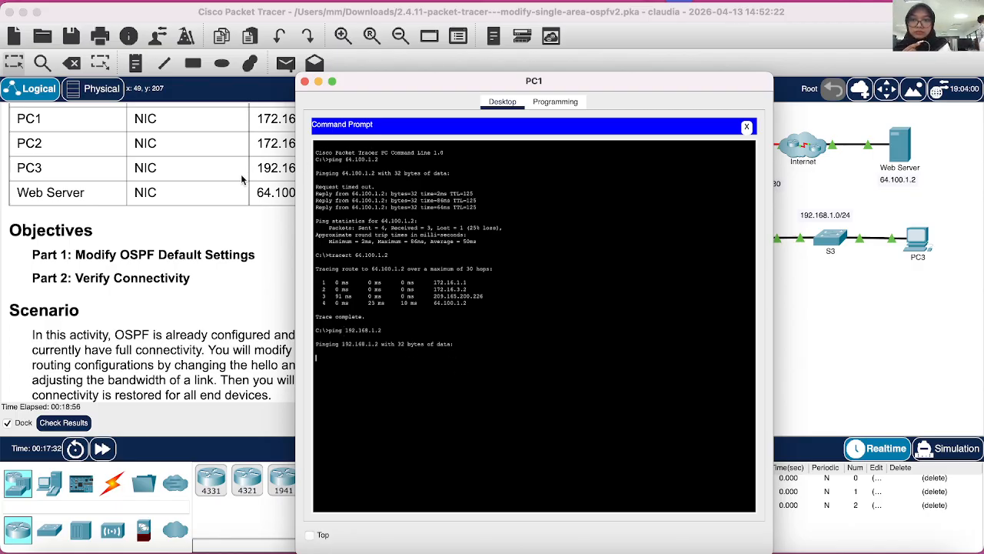
left_click_drag(390, 87, 504, 86)
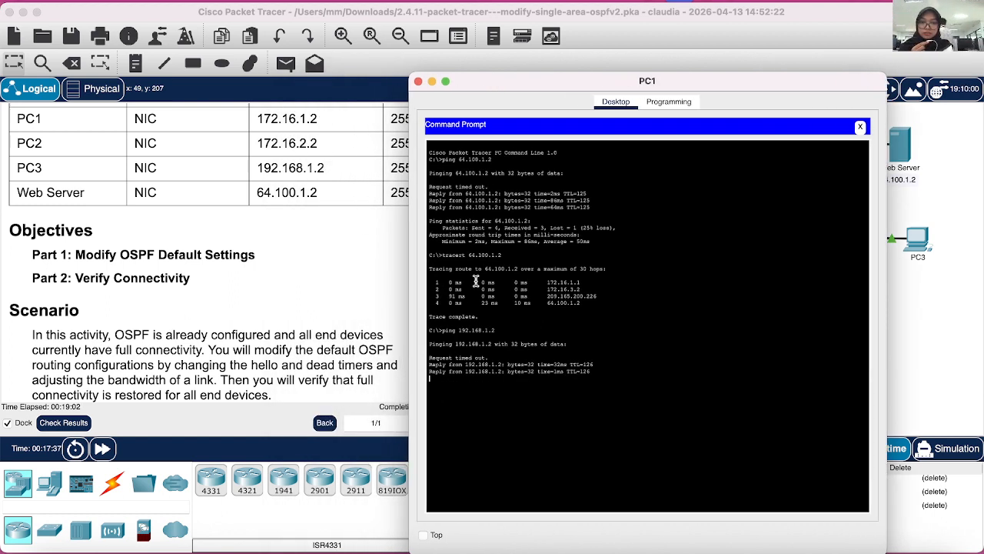
Try to ping 192.168.2.2 from PC1's command prompt, and move the window clear of the instructions
key("Up")
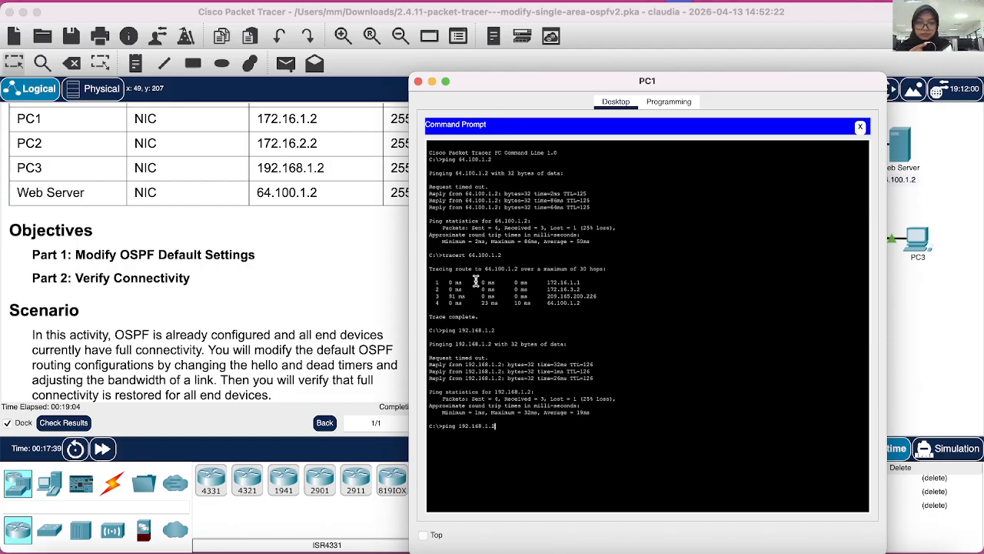
key("BackSpace")
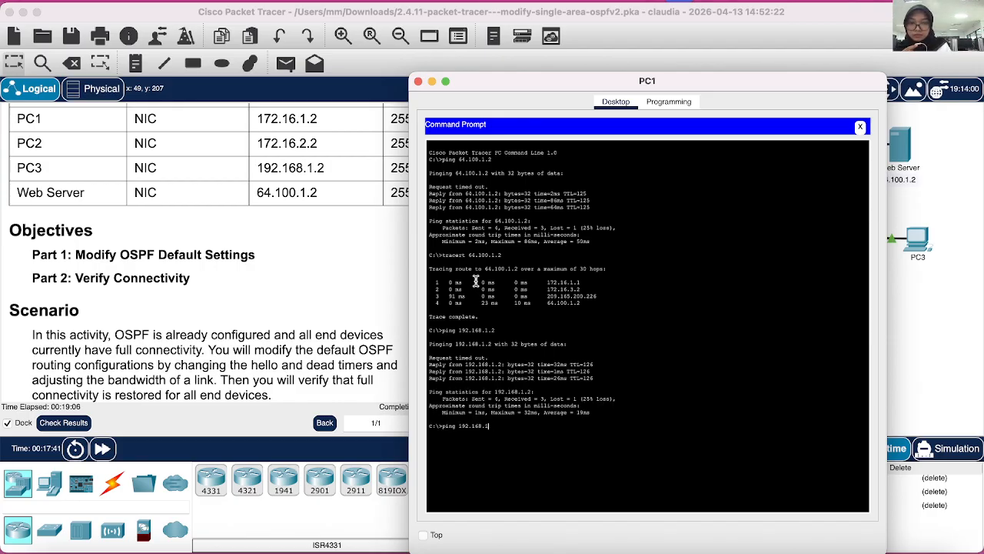
type("2.2")
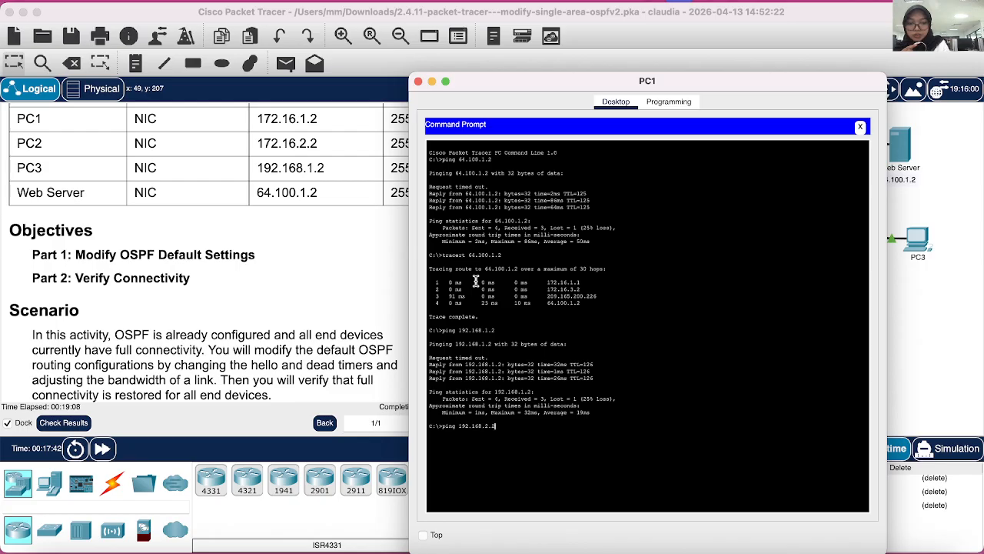
key("Return")
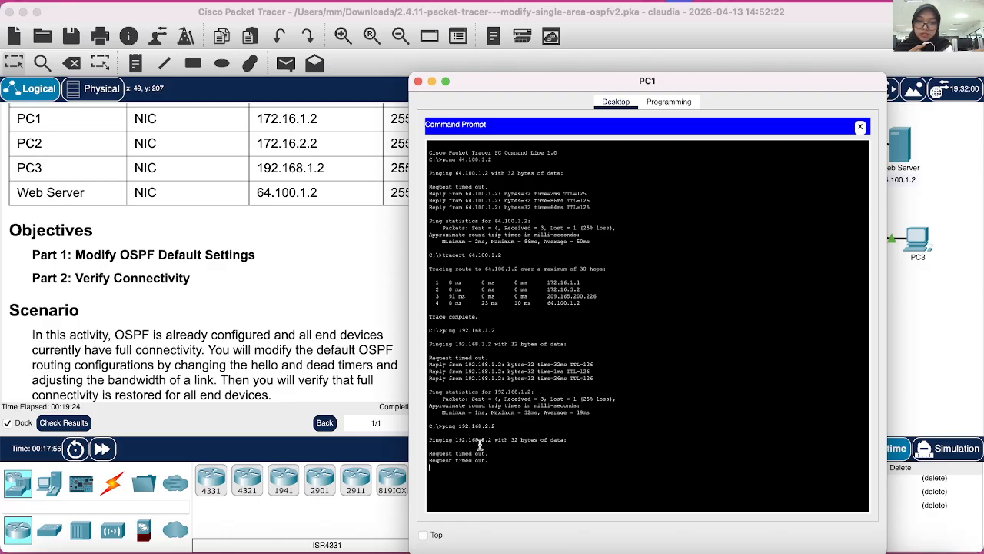
left_click_drag(496, 426, 456, 428)
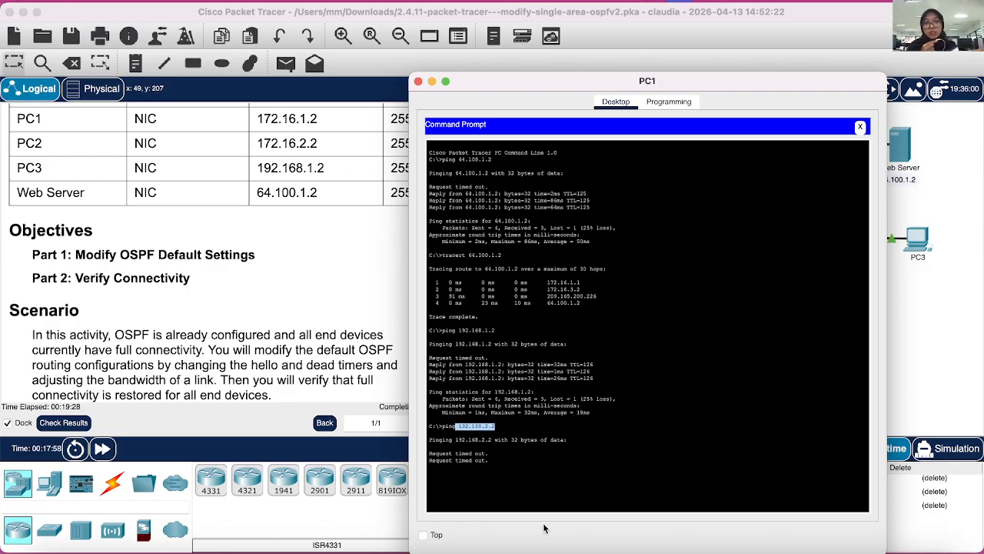
left_click(514, 444)
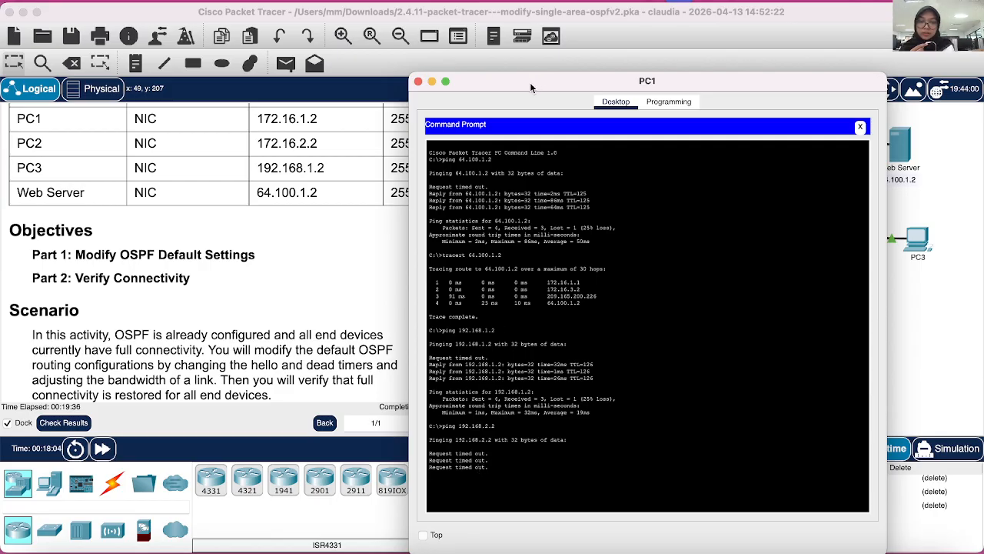
left_click_drag(530, 82, 628, 82)
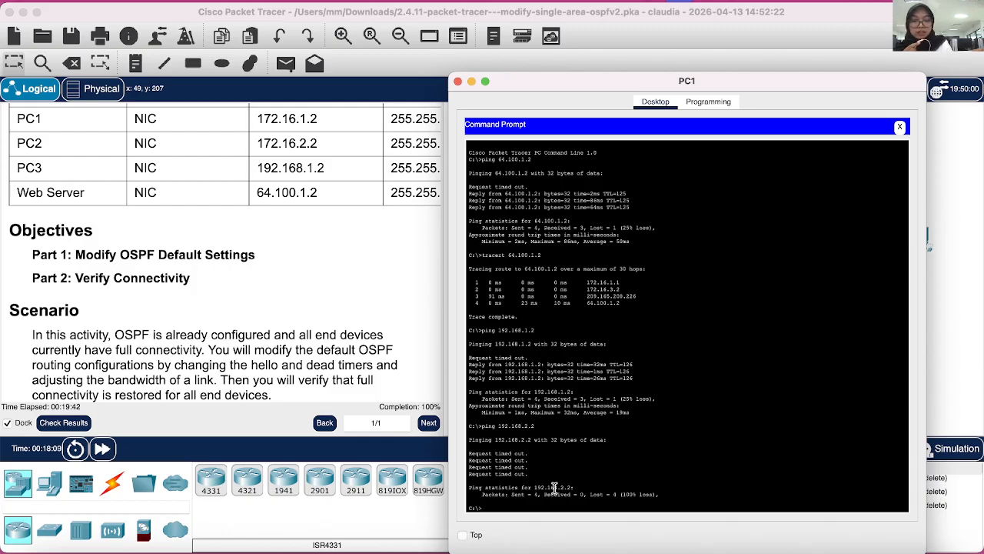
Ping PC2 at 172.16.2.2 from PC1 by correcting the previous ping command, and close the PC1 window
key("Up")
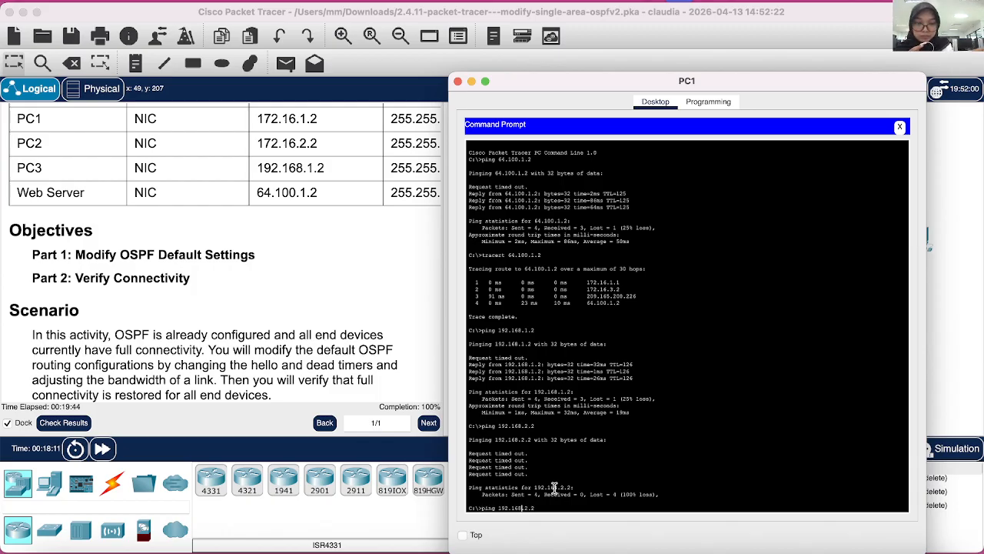
key("Left")
key("Left")
key("Left")
key("Left")
key("BackSpace")
key("BackSpace")
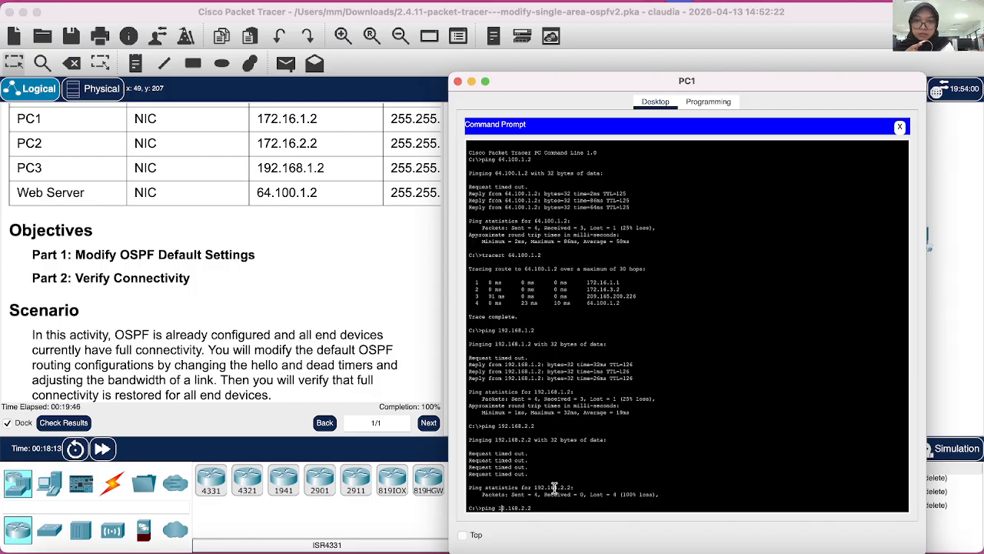
type("72")
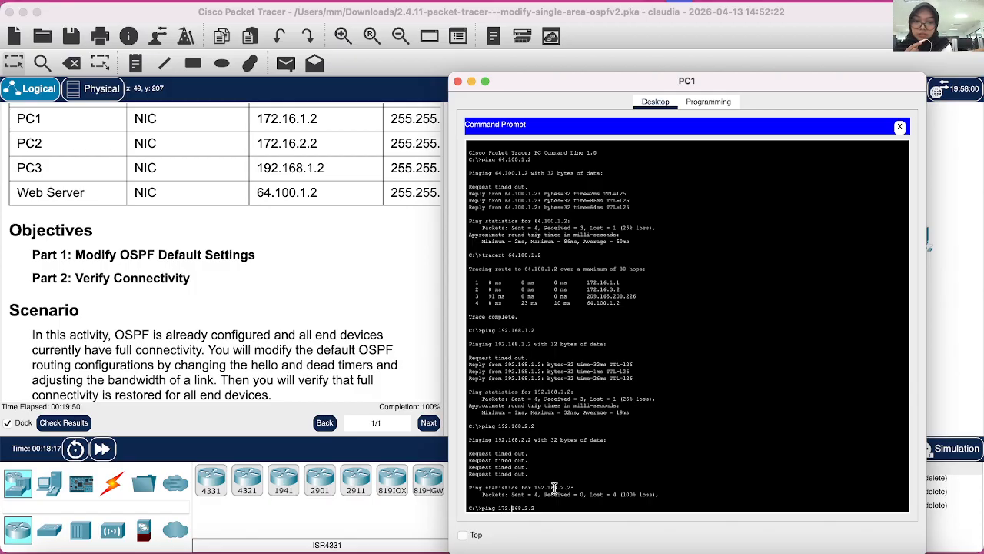
key("Right")
key("Right")
key("Right")
key("Right")
key("BackSpace")
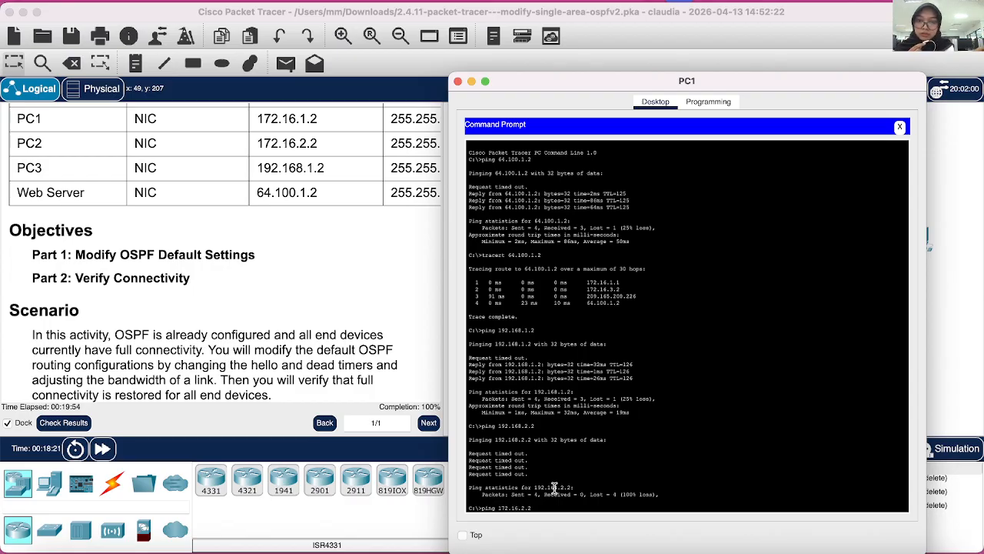
key("Return")
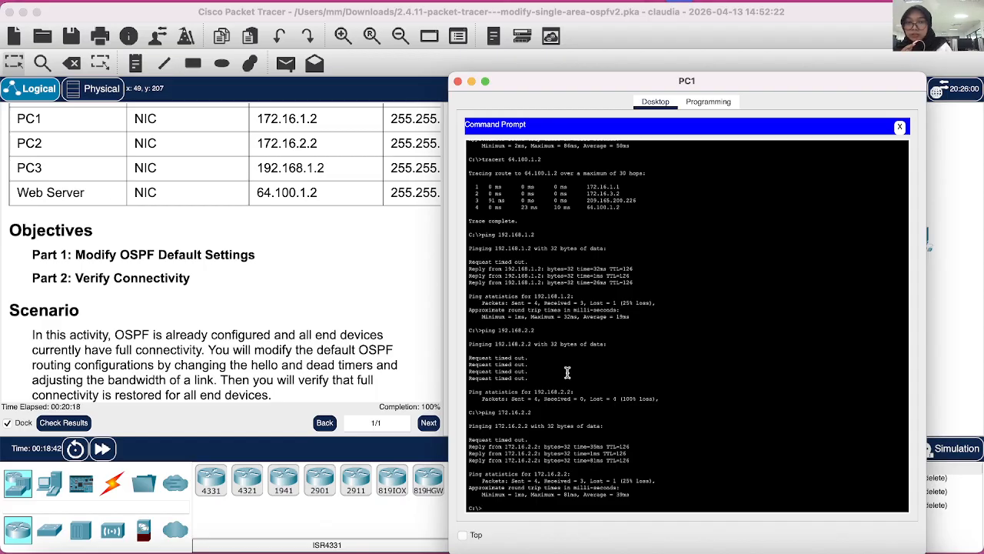
left_click(458, 81)
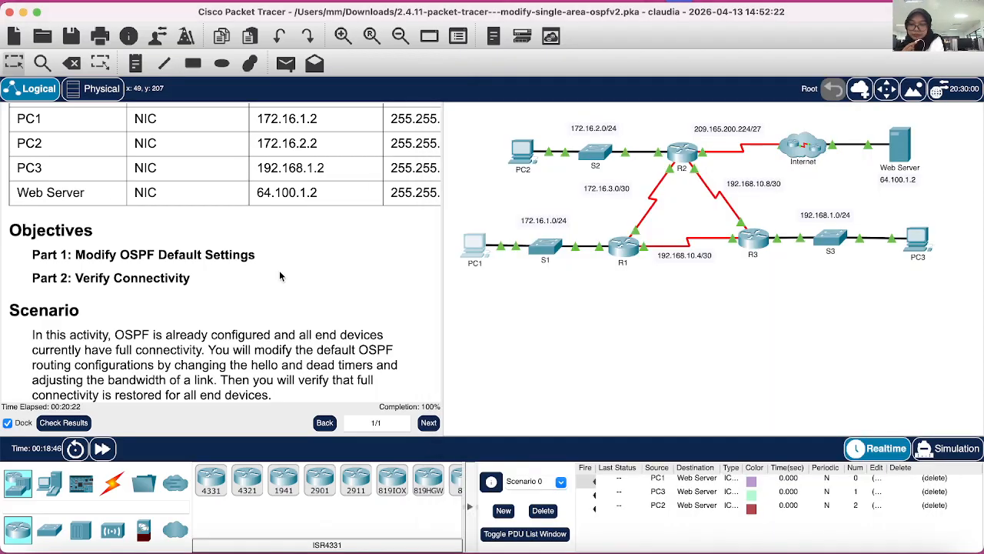
Check the activity results and display the assessment items for R1 and R2
left_click(60, 425)
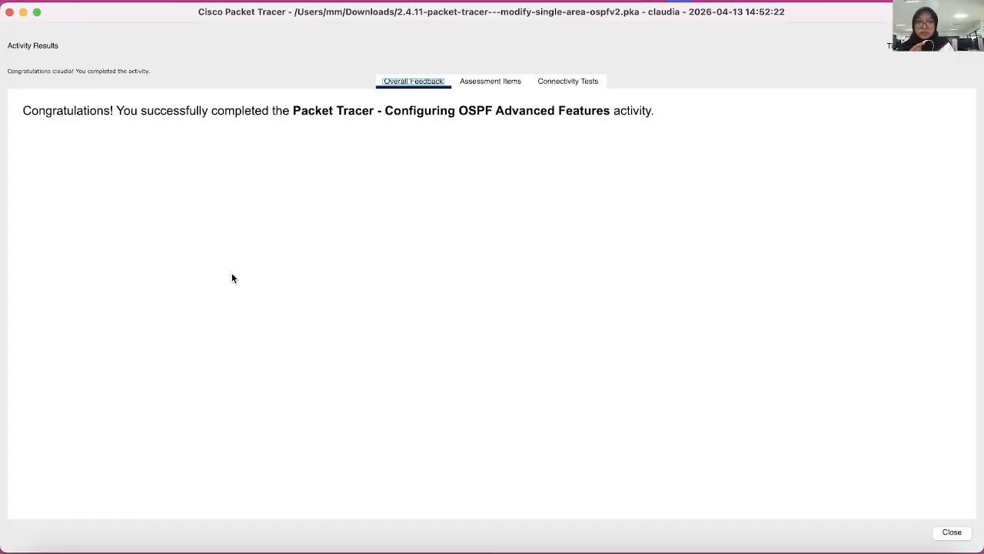
left_click(481, 82)
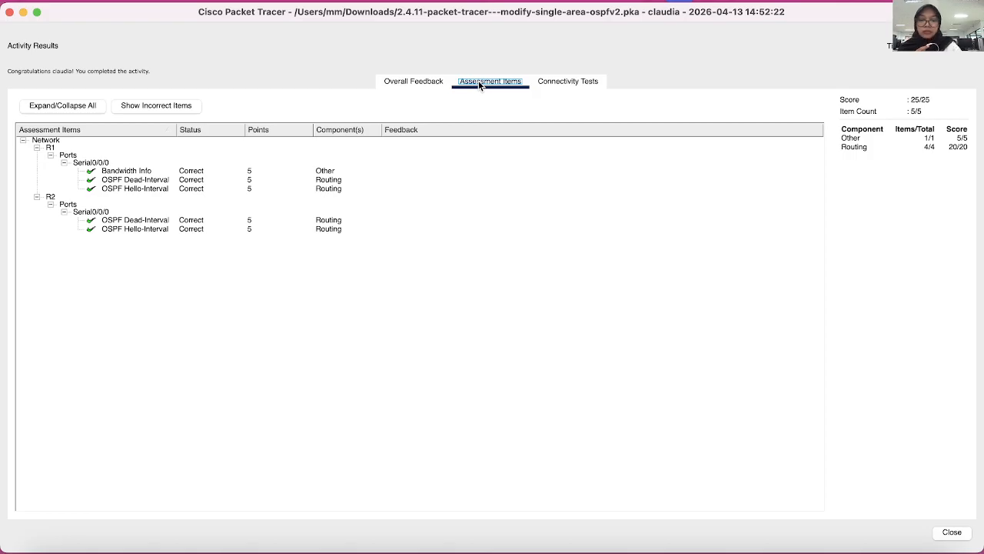